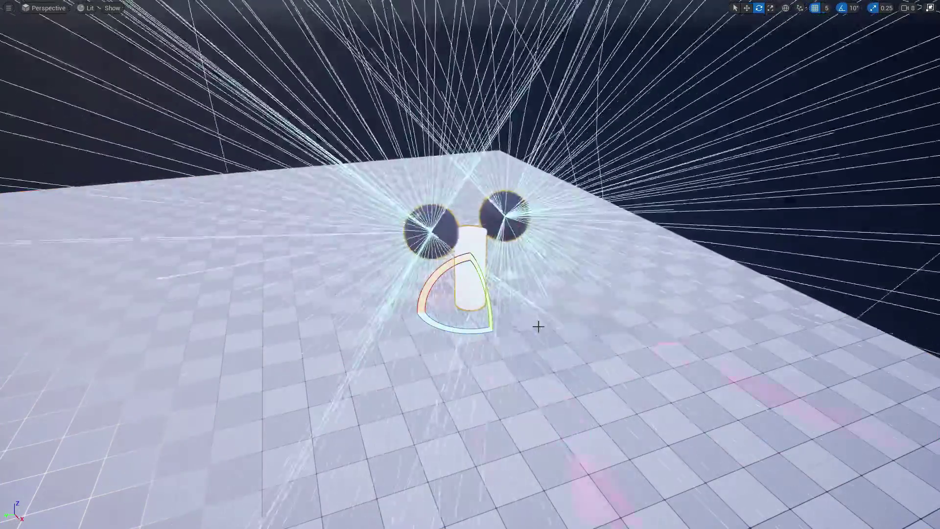
Create a new material instance M_DiscoBall_3 from M_DiscoBall_2
{"action": "left_click", "coordinate": [477, 293]}
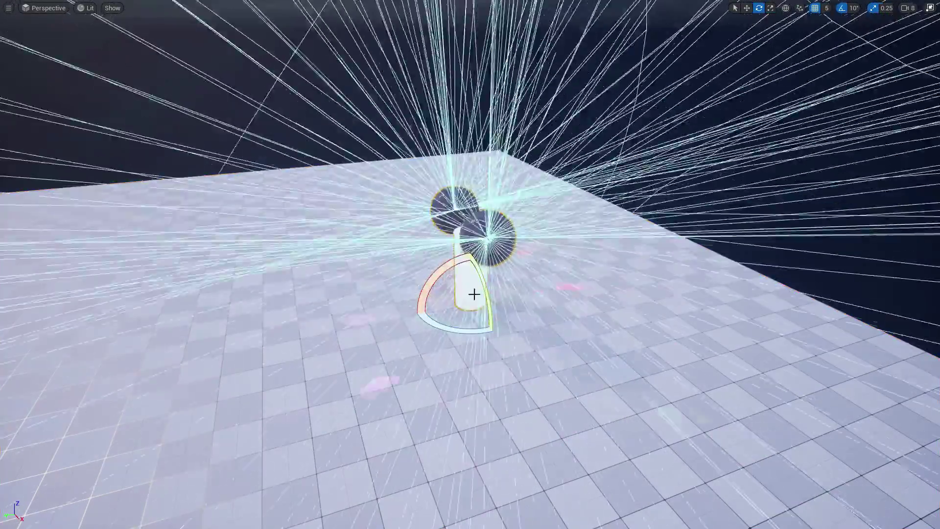
{"action": "left_click", "coordinate": [583, 331]}
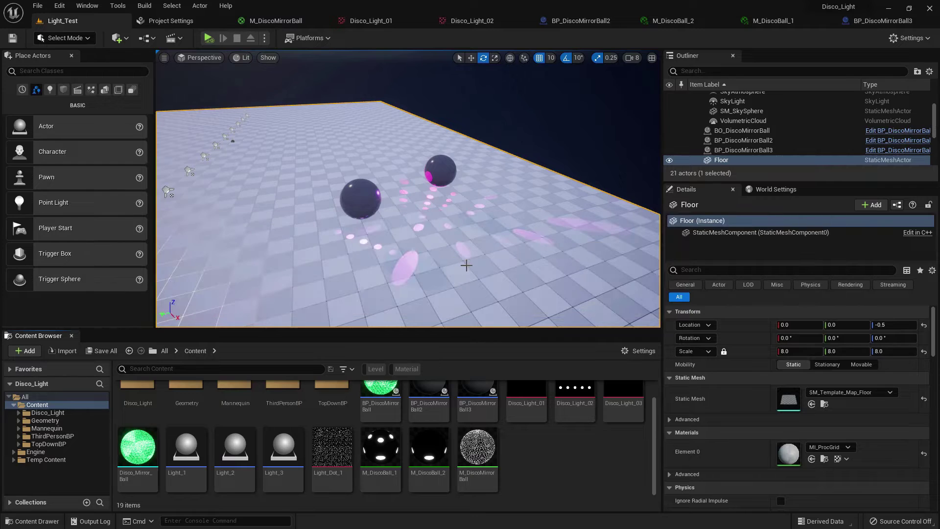
{"action": "right_click_drag", "start_coordinate": [466, 265], "coordinate": [473, 297]}
{"action": "left_click", "coordinate": [441, 473]}
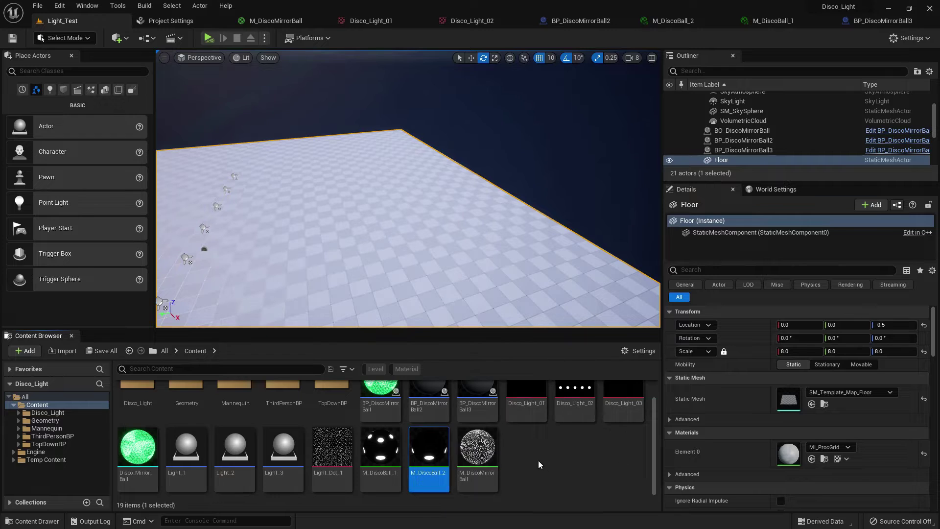
{"action": "left_click", "coordinate": [445, 470]}
{"action": "right_click", "coordinate": [434, 468]}
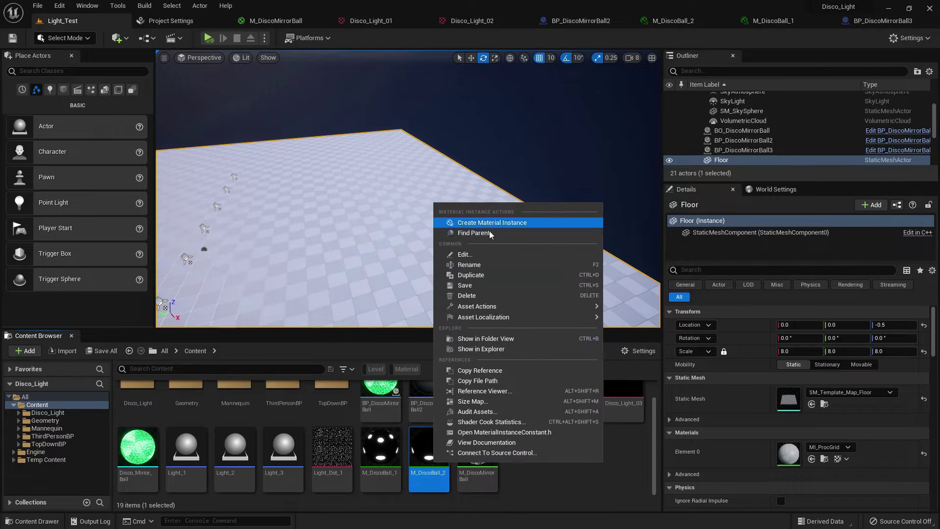
{"action": "left_click", "coordinate": [524, 499]}
{"action": "key", "text": "ctrl+d"}
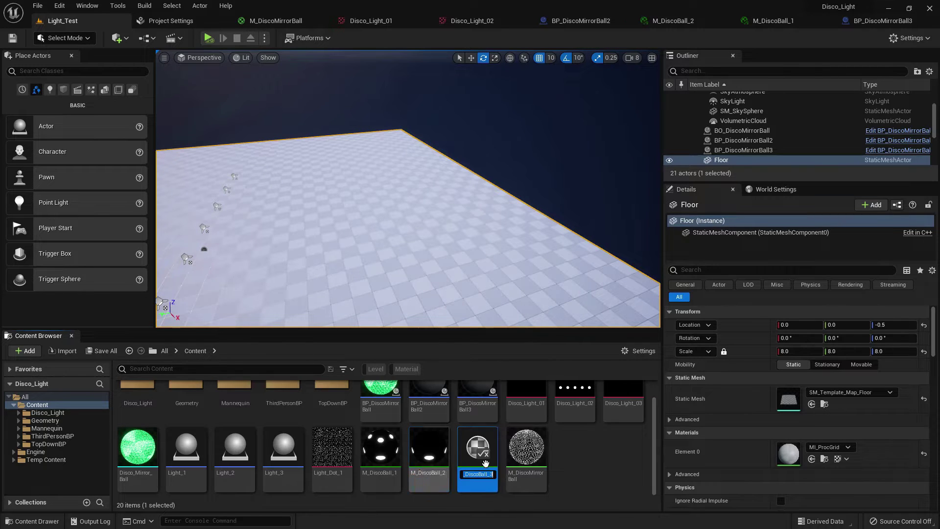
Set M_DiscoBall_3's Mirror Image texture to Disco_Light_03 and save it
{"action": "double_click", "coordinate": [470, 465]}
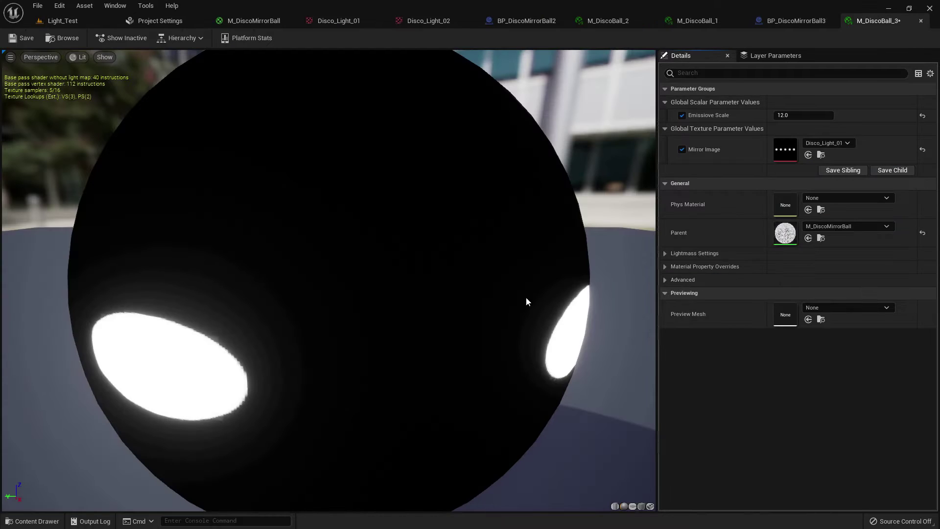
{"action": "left_click", "coordinate": [58, 20]}
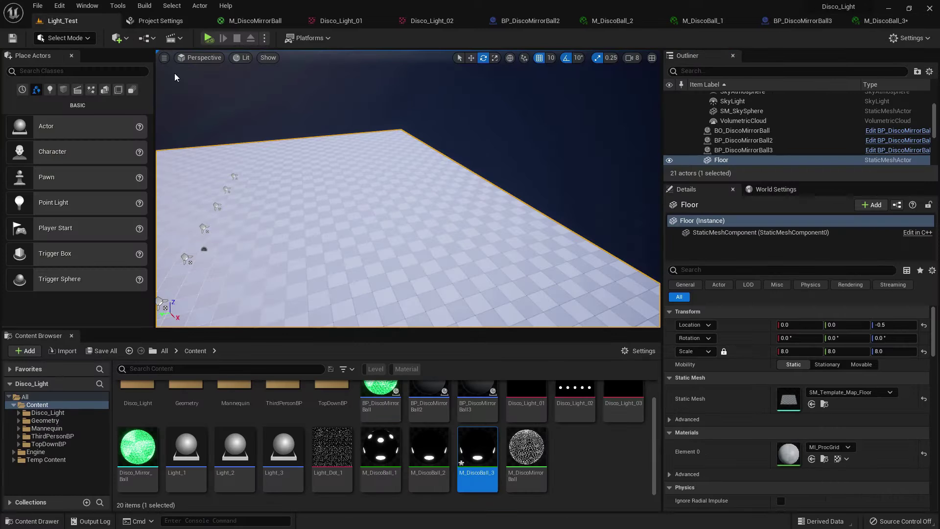
{"action": "scroll", "coordinate": [627, 436], "scroll_direction": "up", "scroll_amount": 1}
{"action": "left_click", "coordinate": [876, 21]}
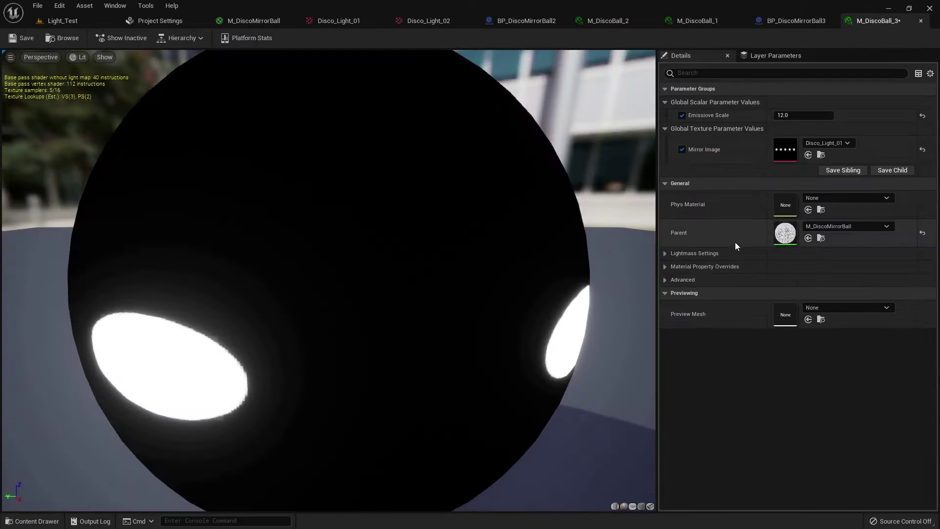
{"action": "left_click", "coordinate": [808, 154]}
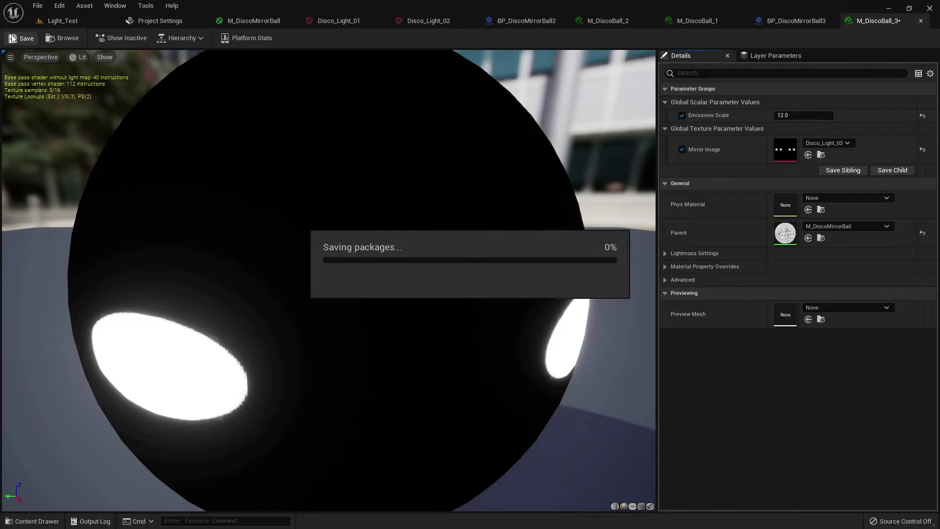
{"action": "left_click", "coordinate": [62, 21]}
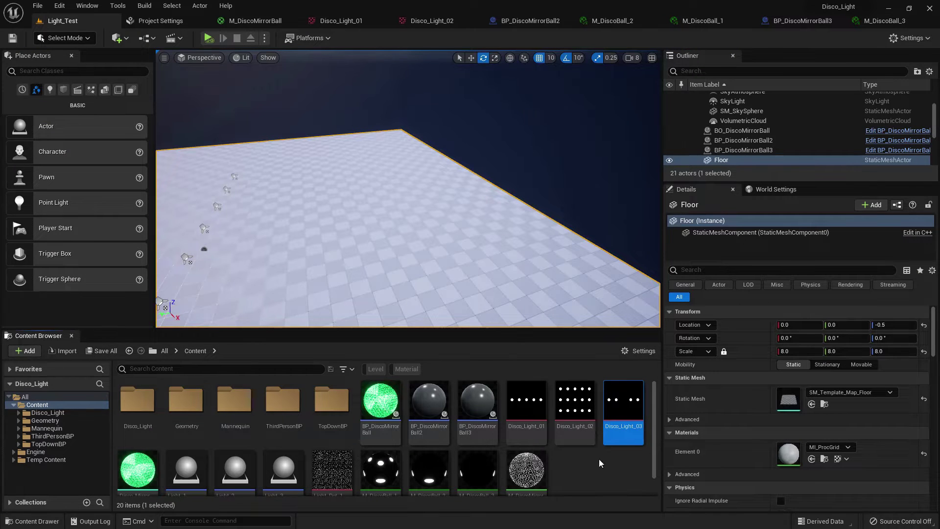
Duplicate BP_DiscoMirrorBall3 as BP_DiscoMirrorBall4 and open its 3D preview
{"action": "left_click", "coordinate": [478, 407]}
{"action": "key", "text": "ctrl+d"}
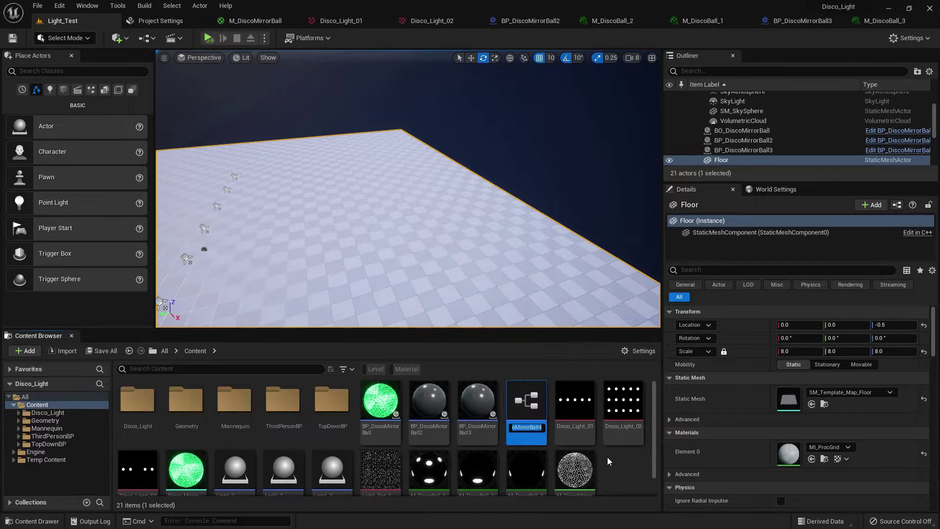
{"action": "double_click", "coordinate": [529, 433]}
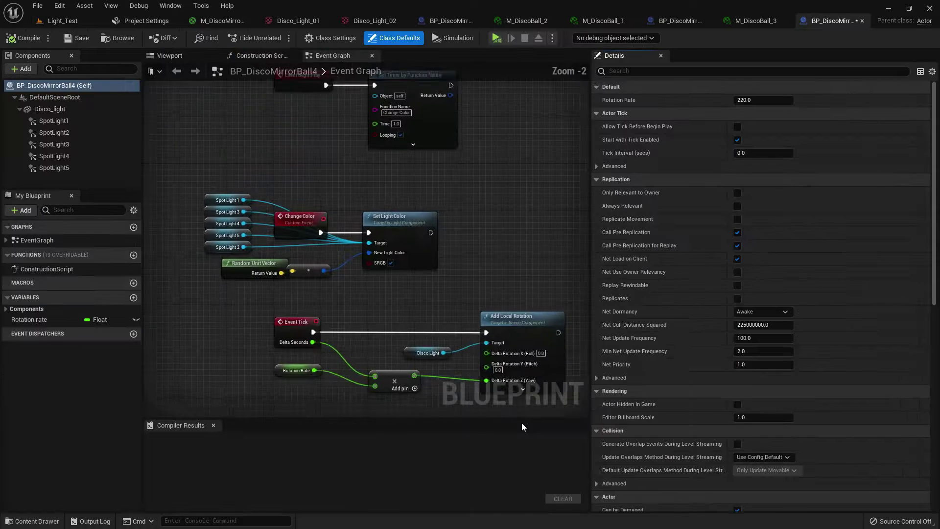
{"action": "right_click_drag", "start_coordinate": [360, 133], "coordinate": [357, 207]}
{"action": "left_click", "coordinate": [169, 57]}
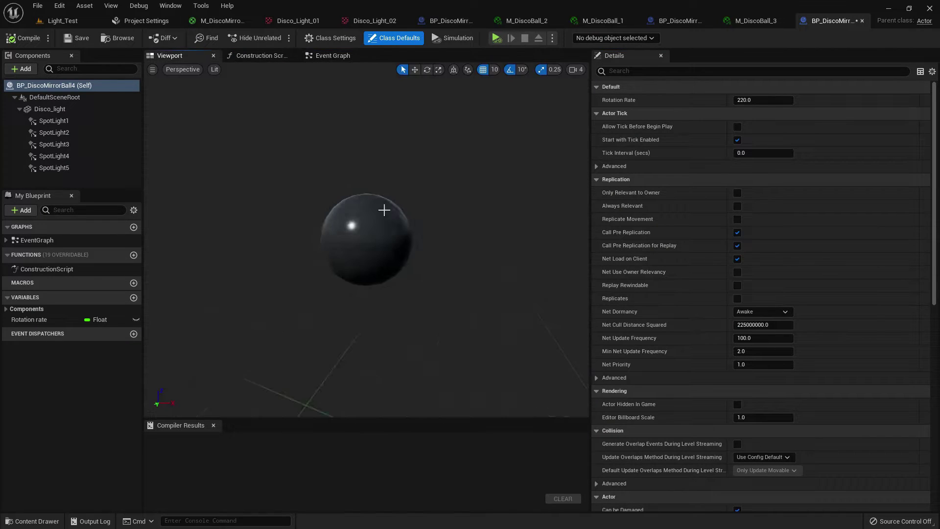
Add a Cylinder component to BP_DiscoMirrorBall4
{"action": "left_click", "coordinate": [20, 109]}
{"action": "left_click", "coordinate": [58, 145]}
{"action": "left_click", "coordinate": [25, 70]}
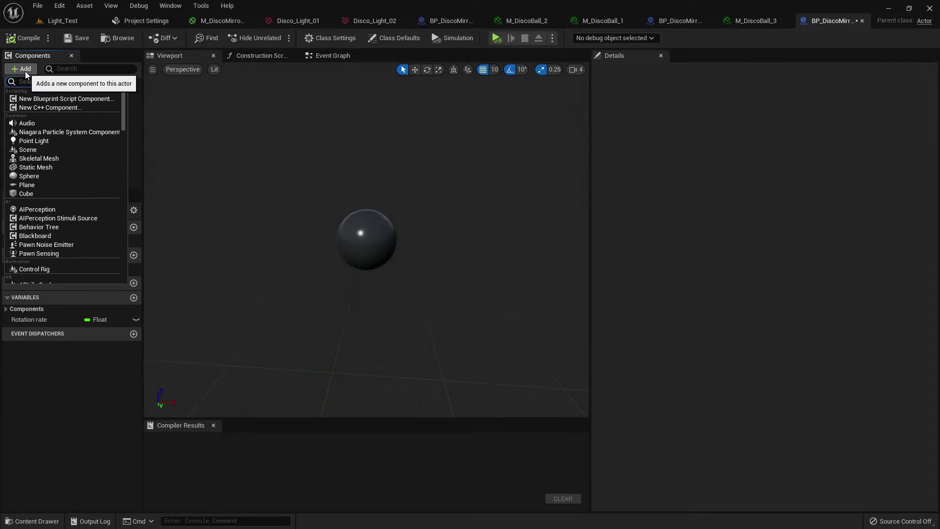
{"action": "type", "text": "cylin"}
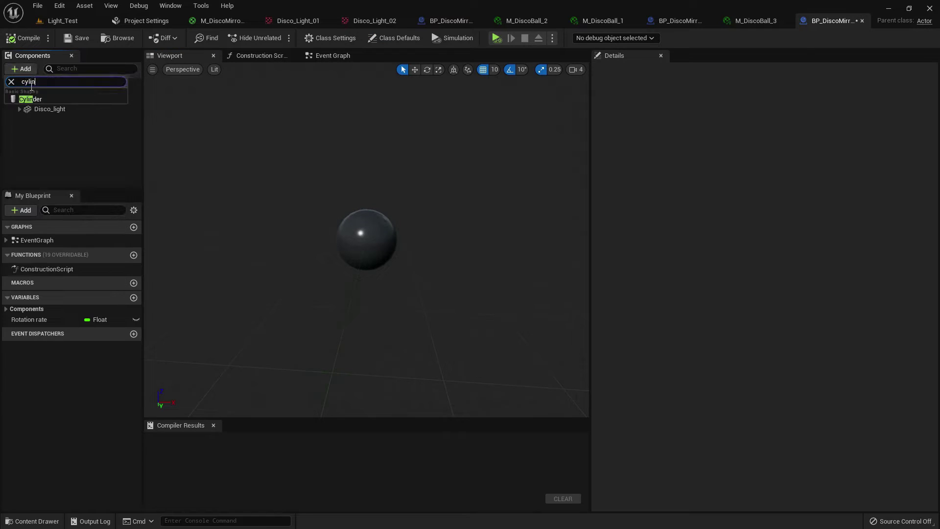
{"action": "left_click", "coordinate": [19, 109]}
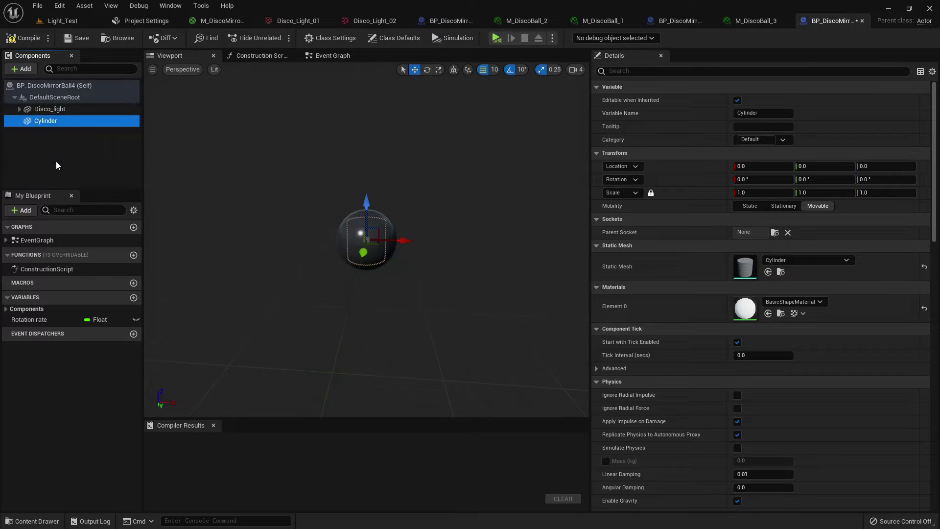
{"action": "left_click", "coordinate": [56, 161]}
{"action": "left_click", "coordinate": [42, 118]}
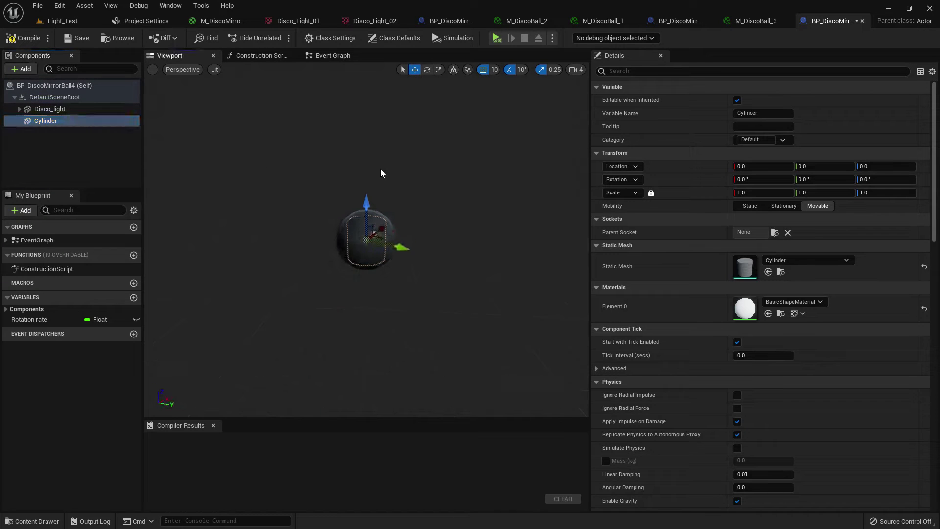
In Left view, stretch the Cylinder to Scale Z 2.5 and raise it to Z 125
{"action": "left_click", "coordinate": [177, 70]}
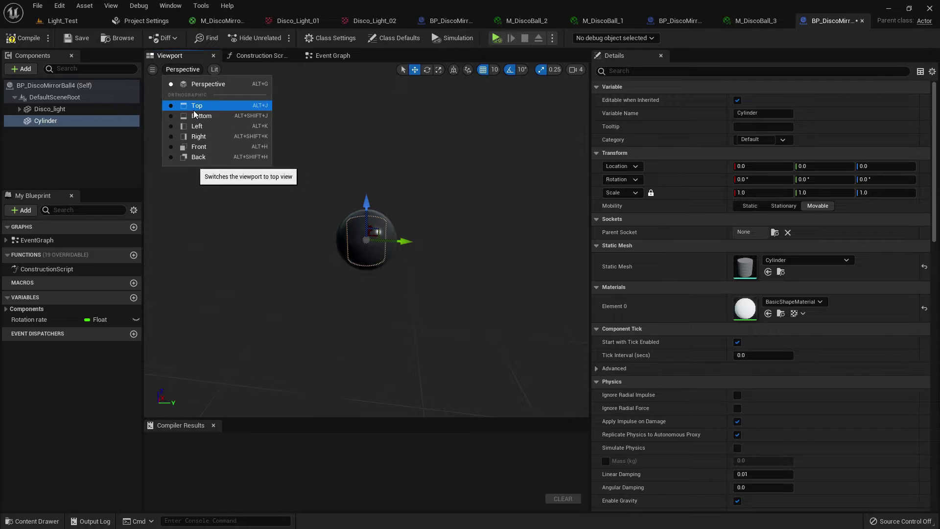
{"action": "left_click", "coordinate": [197, 126]}
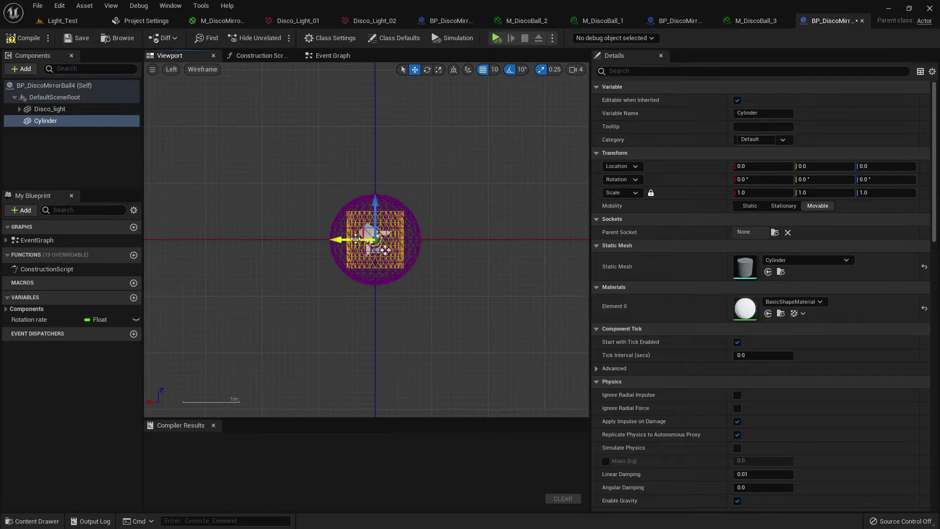
{"action": "left_click_drag", "start_coordinate": [375, 207], "coordinate": [374, 177]}
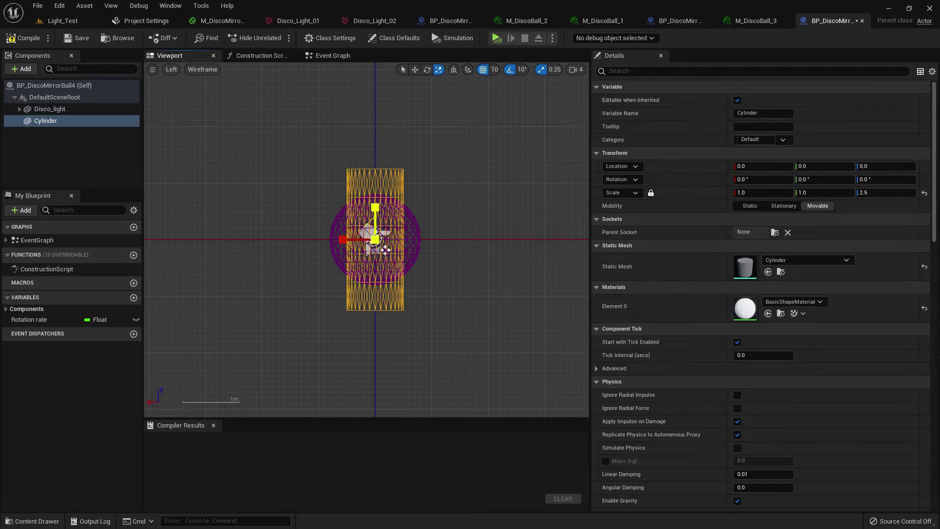
{"action": "left_click_drag", "start_coordinate": [377, 213], "coordinate": [375, 142]}
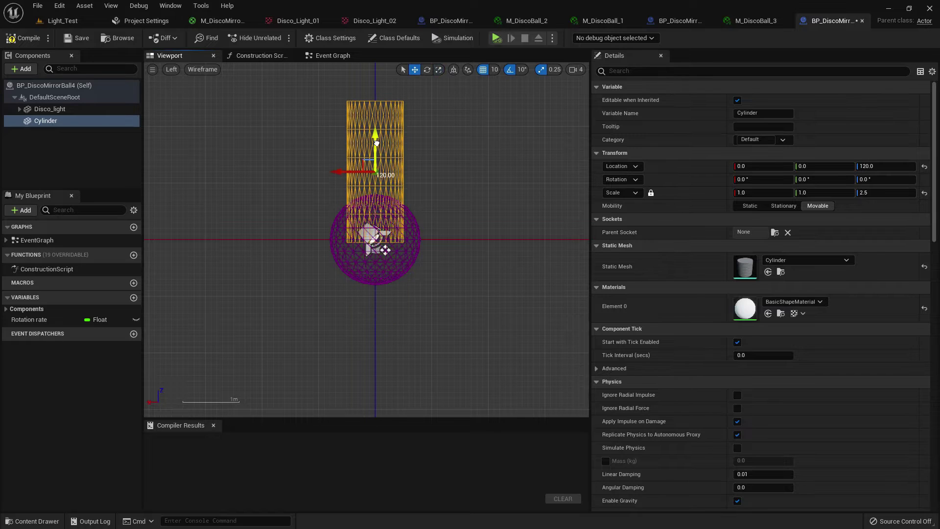
{"action": "scroll", "coordinate": [374, 148], "scroll_direction": "up", "scroll_amount": 2}
{"action": "left_click", "coordinate": [495, 70]}
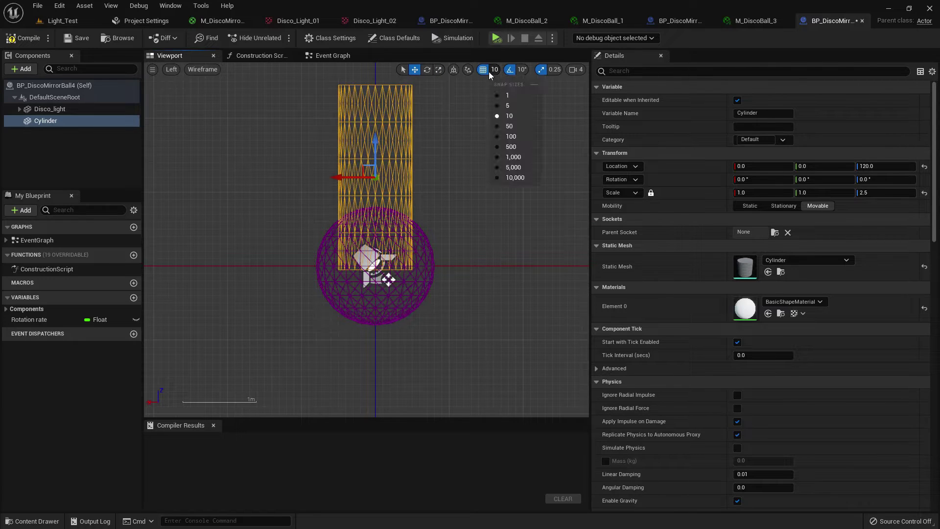
{"action": "left_click", "coordinate": [502, 103]}
{"action": "left_click_drag", "start_coordinate": [376, 146], "coordinate": [386, 139]}
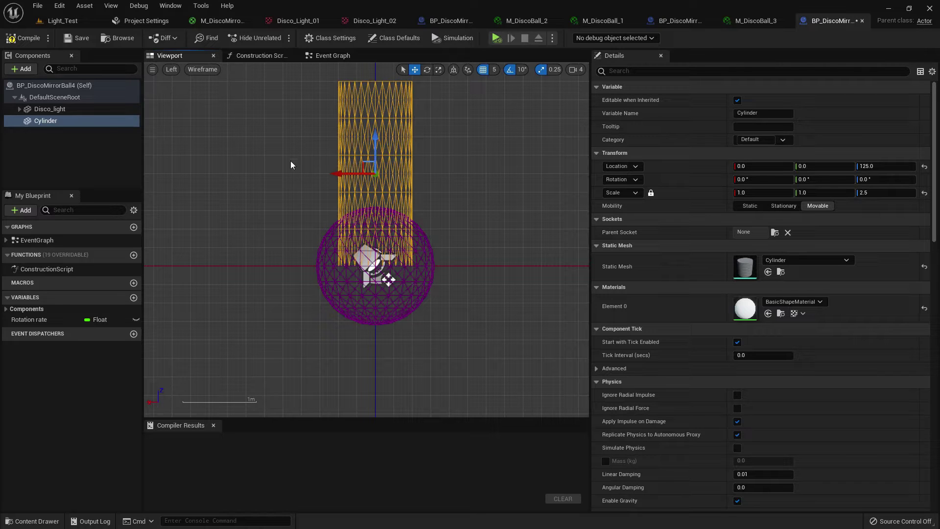
Make Disco_light a child of the Cylinder component
{"action": "left_click", "coordinate": [56, 110]}
{"action": "left_click_drag", "start_coordinate": [57, 110], "coordinate": [49, 123]}
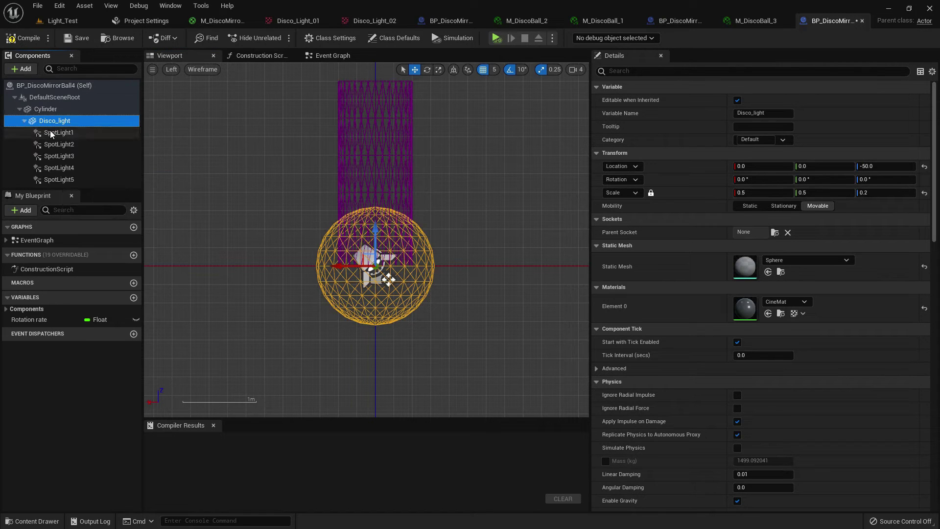
{"action": "left_click", "coordinate": [24, 120]}
{"action": "scroll", "coordinate": [375, 265], "scroll_direction": "down", "scroll_amount": 3}
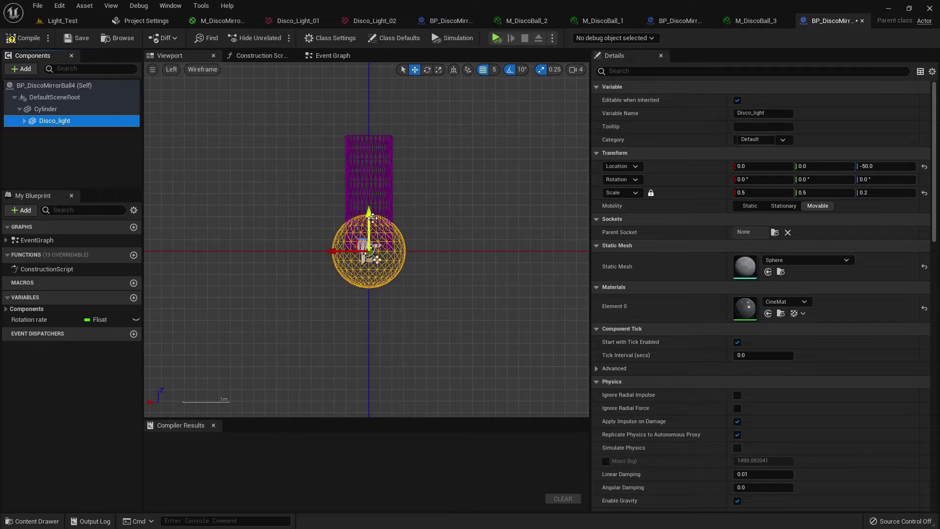
Raise the Disco_light sphere to height 60 and switch to lit Perspective view
{"action": "mouse_move", "coordinate": [372, 235]}
{"action": "left_mouse_down"}
{"action": "mouse_move", "coordinate": [377, 115]}
{"action": "mouse_move", "coordinate": [431, 108]}
{"action": "left_mouse_up"}
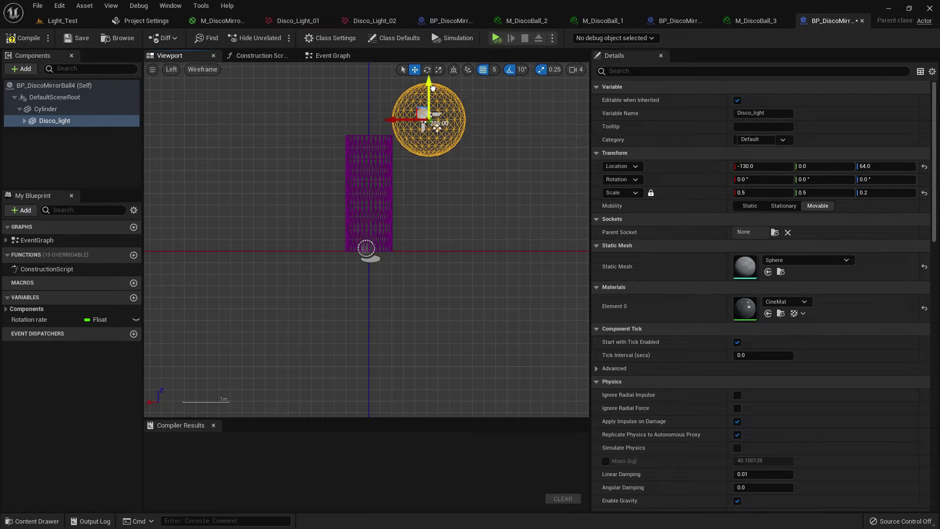
{"action": "left_click_drag", "start_coordinate": [431, 107], "coordinate": [433, 92]}
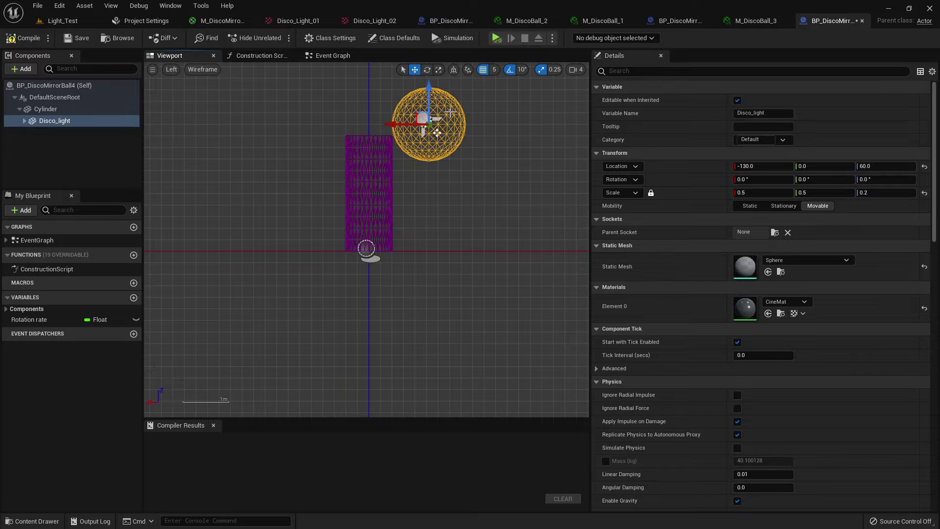
{"action": "left_click", "coordinate": [171, 69]}
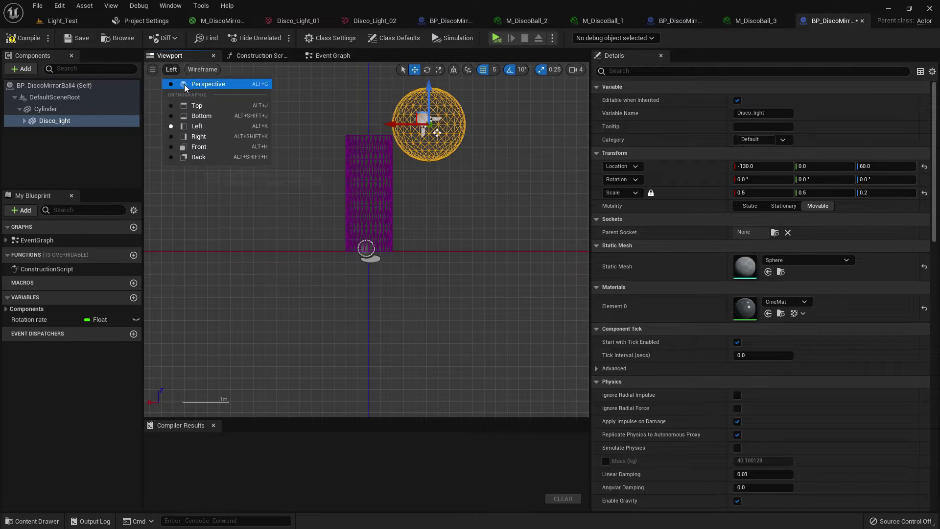
{"action": "left_click", "coordinate": [199, 81]}
{"action": "scroll", "coordinate": [423, 211], "scroll_direction": "down", "scroll_amount": 3}
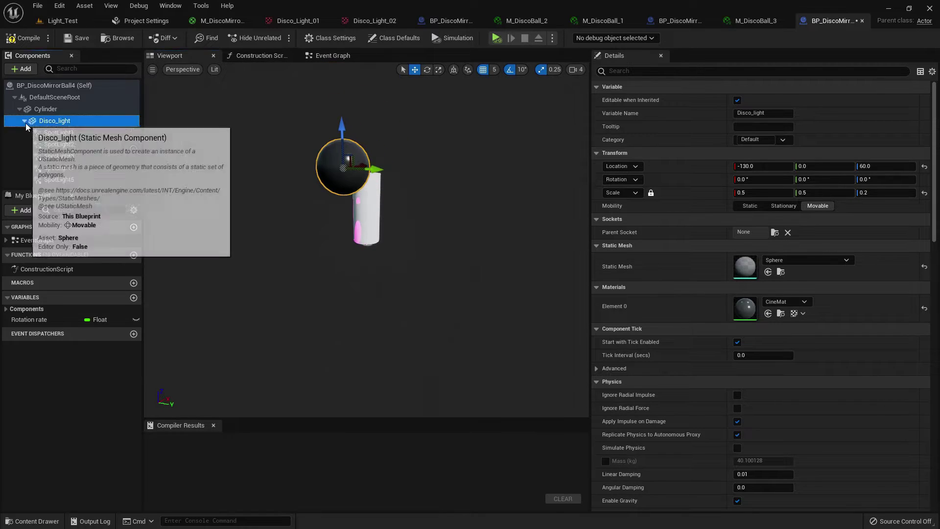
{"action": "left_click", "coordinate": [24, 120]}
Delete SpotLight1 and review SpotLight2 through SpotLight5
{"action": "left_click", "coordinate": [63, 135]}
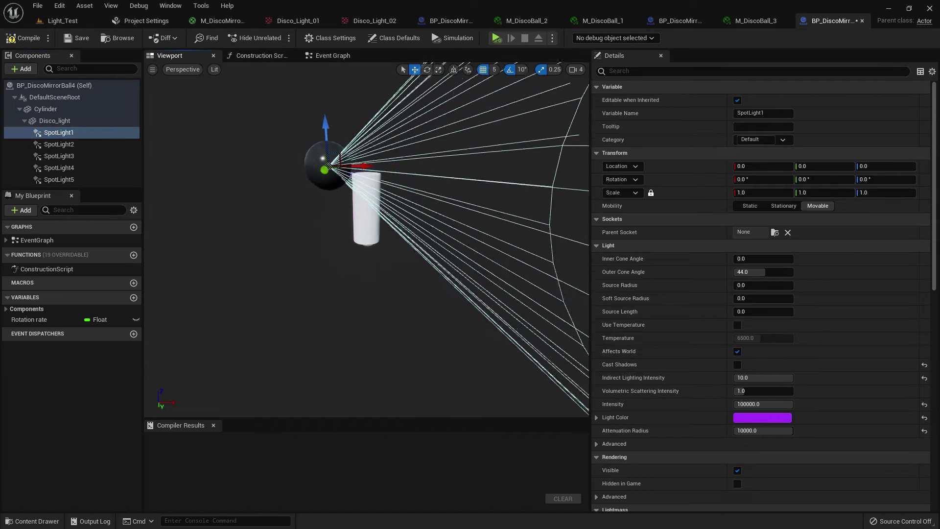
{"action": "right_click_drag", "start_coordinate": [335, 235], "coordinate": [345, 234]}
{"action": "key", "text": "Delete"}
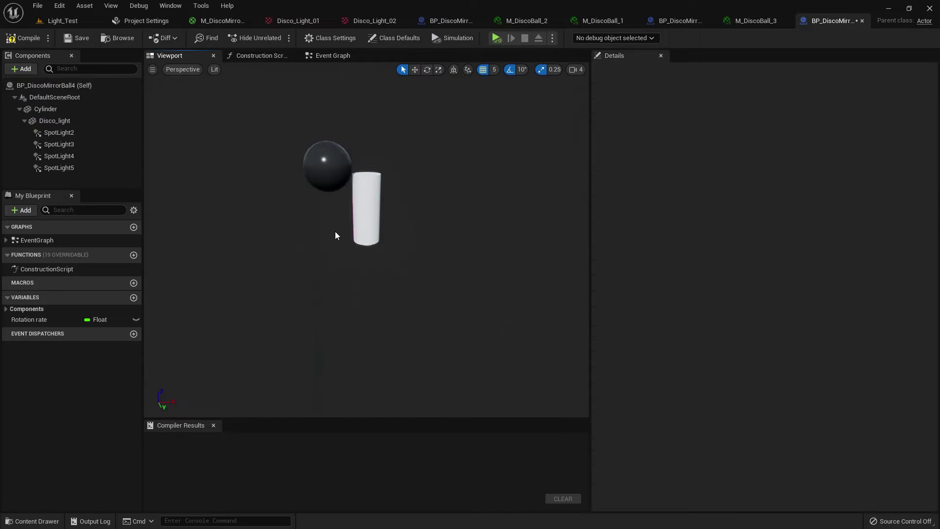
{"action": "left_click", "coordinate": [89, 136]}
{"action": "left_click", "coordinate": [65, 144]}
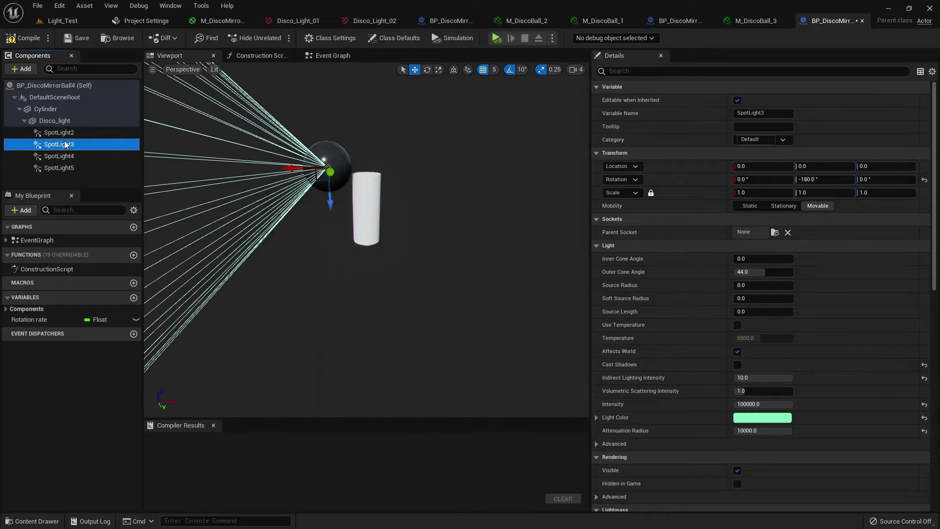
{"action": "left_click", "coordinate": [65, 156]}
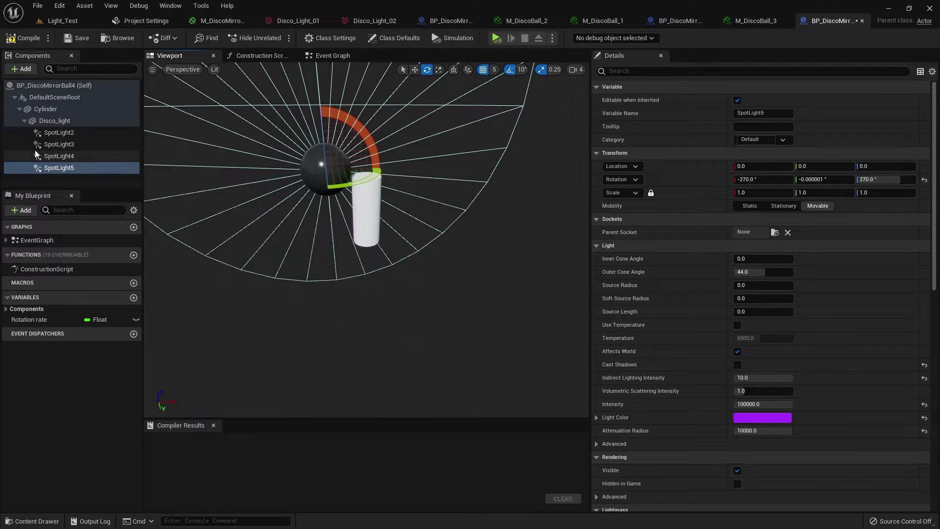
Duplicate Disco_light as Disco_light1 with copies SpotLight6–9 parented under it
{"action": "left_click", "coordinate": [26, 120]}
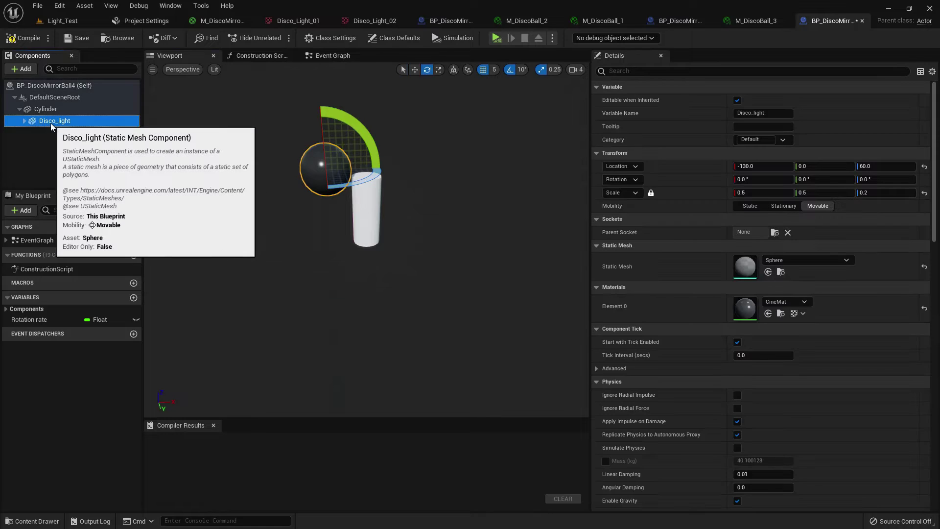
{"action": "key", "text": "ctrl+d"}
{"action": "left_click", "coordinate": [76, 133]}
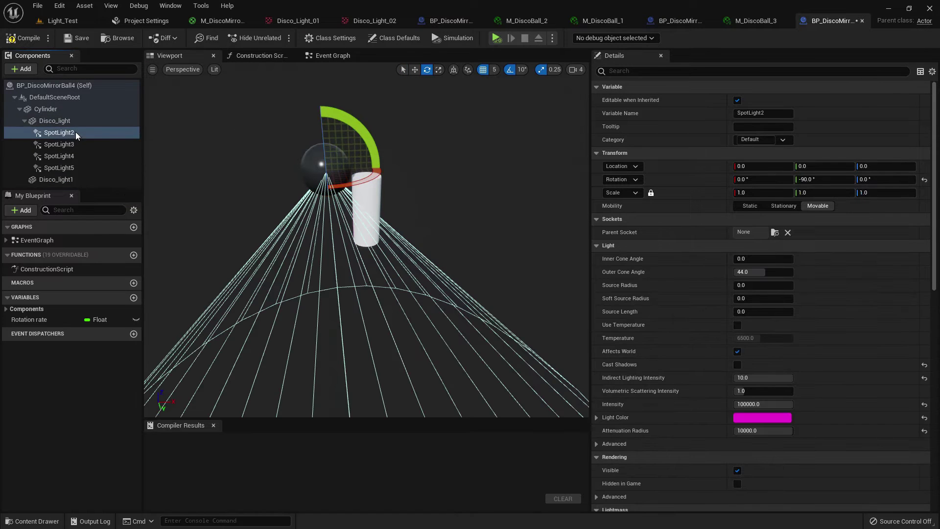
{"action": "left_click", "coordinate": [70, 169], "text": "shift"}
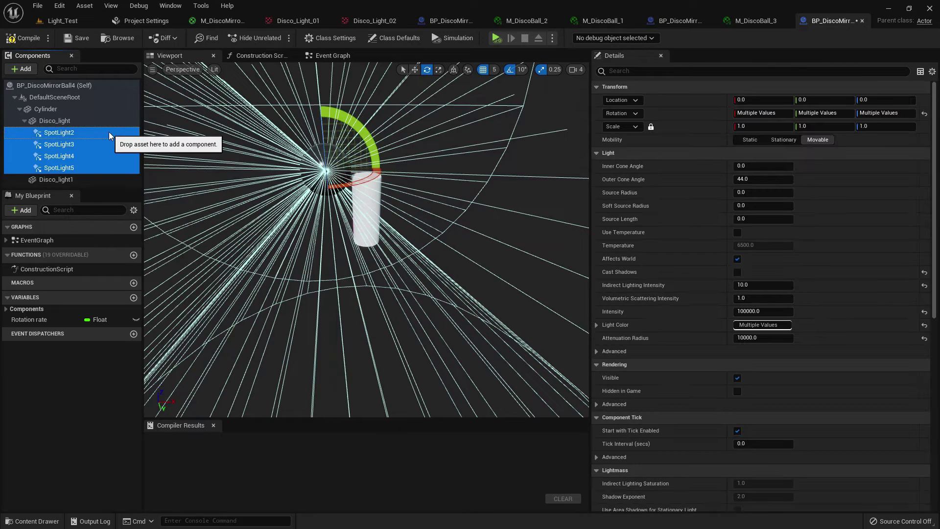
{"action": "key", "text": "ctrl+d"}
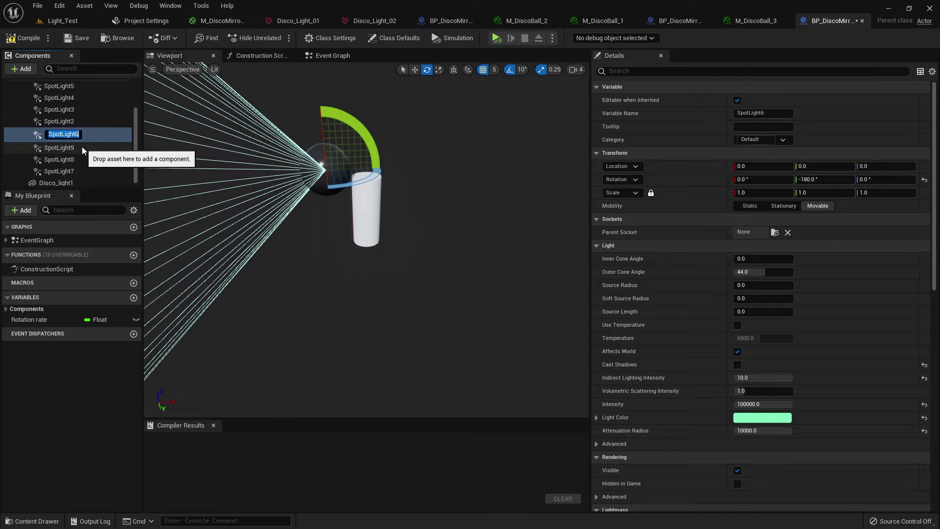
{"action": "left_click", "coordinate": [81, 140]}
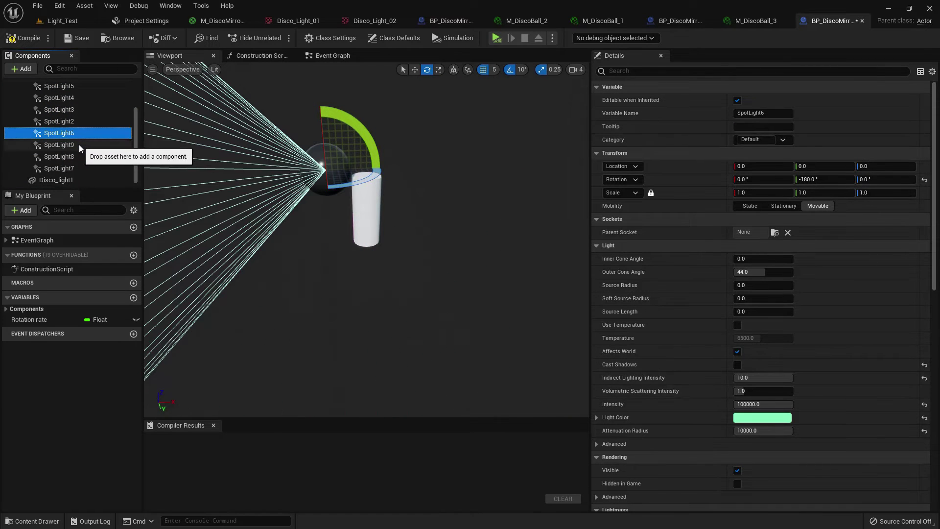
{"action": "left_click", "coordinate": [75, 168], "text": "shift"}
{"action": "left_click_drag", "start_coordinate": [76, 147], "coordinate": [62, 182]}
Move Disco_light1 to X 125 across the cylinder and rotate it 180°
{"action": "left_click", "coordinate": [59, 134]}
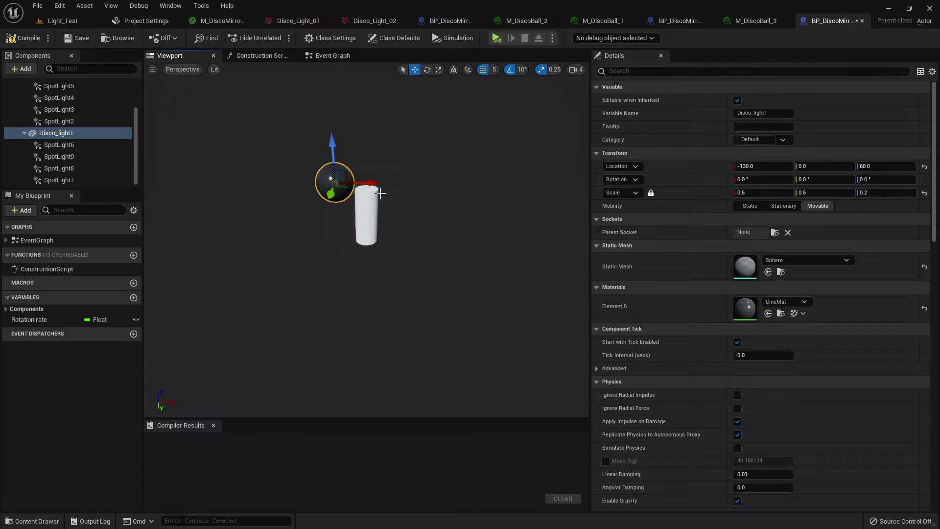
{"action": "left_click_drag", "start_coordinate": [389, 188], "coordinate": [424, 193]}
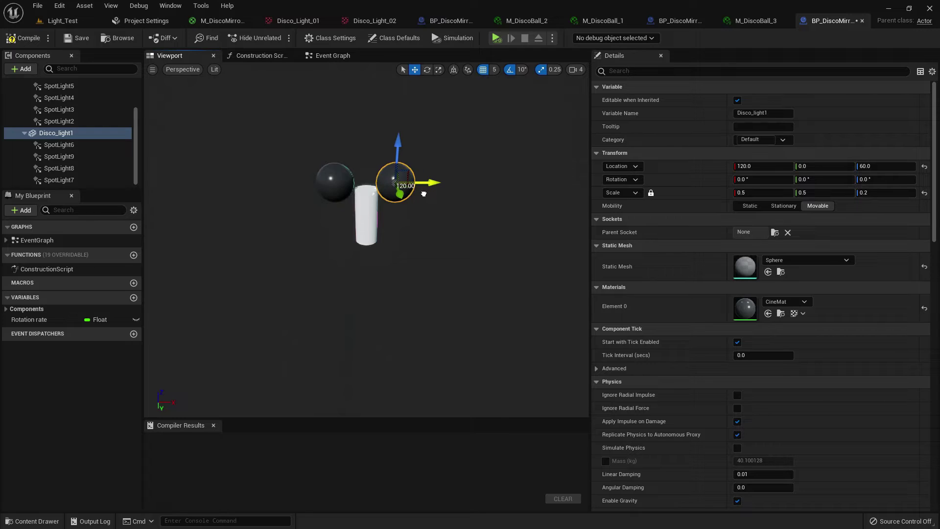
{"action": "key", "text": "e"}
{"action": "left_click_drag", "start_coordinate": [424, 201], "coordinate": [455, 201]}
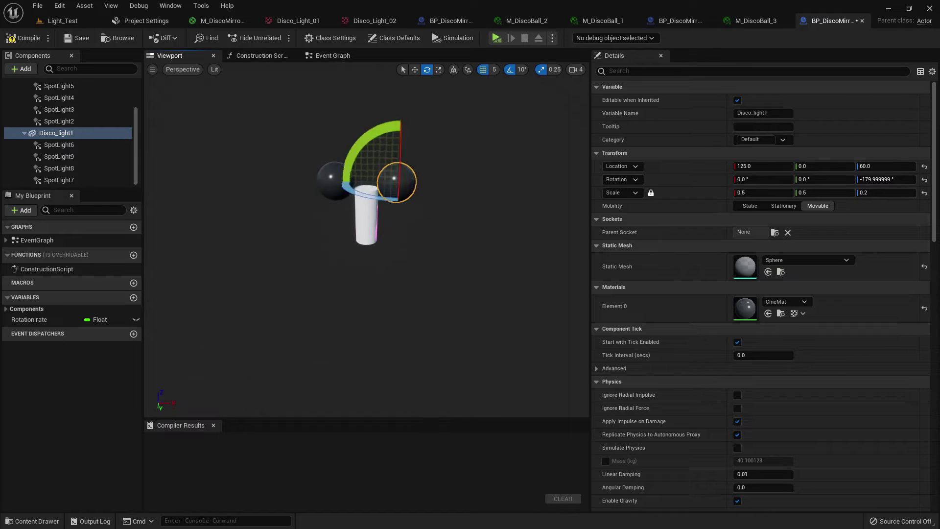
{"action": "key", "text": "w"}
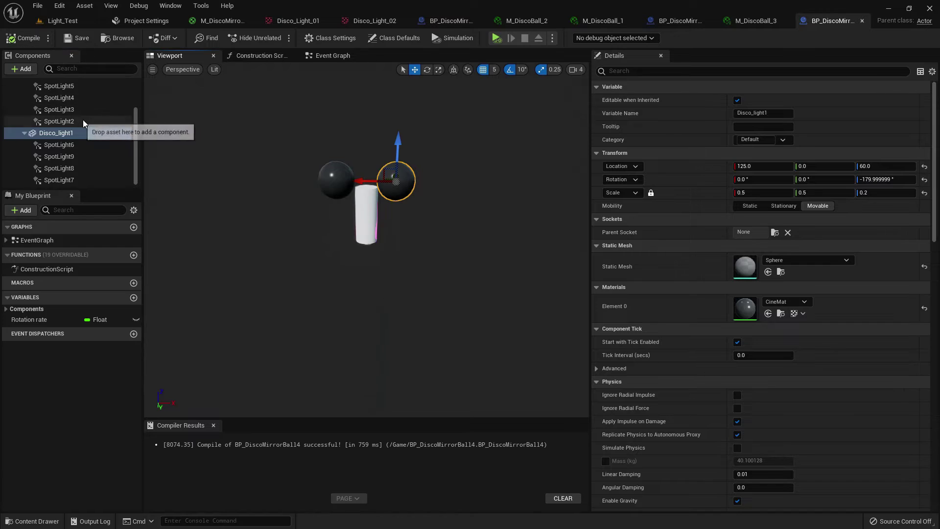
Set SpotLight2–9's Light Function Material to M_DiscoBall_3 and compile BP_DiscoMirrorBall4
{"action": "left_click", "coordinate": [66, 122]}
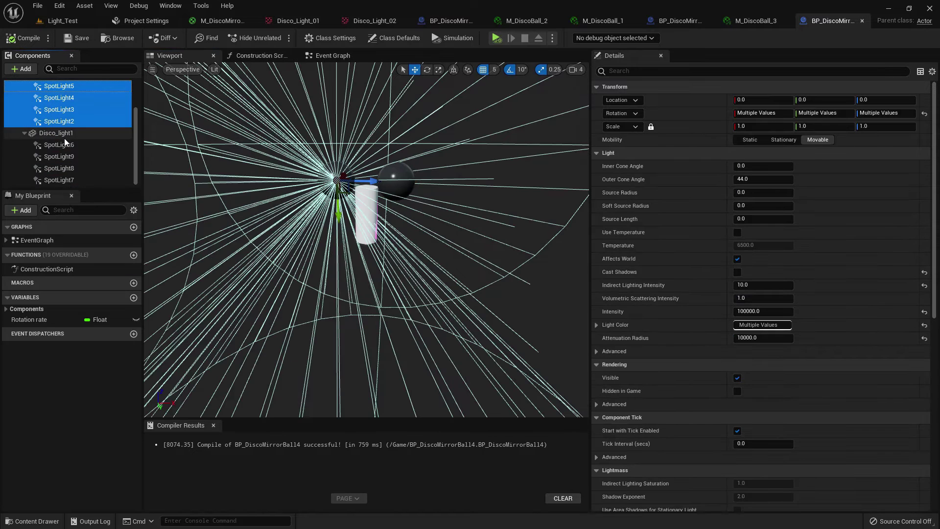
{"action": "left_click", "coordinate": [60, 145], "text": "ctrl"}
{"action": "left_click", "coordinate": [62, 180], "text": "ctrl"}
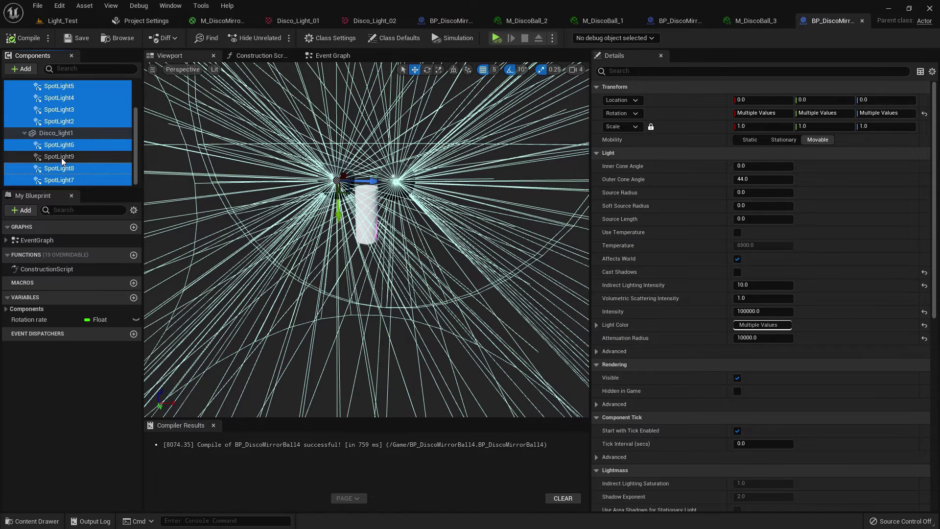
{"action": "left_click", "coordinate": [63, 156], "text": "ctrl"}
{"action": "scroll", "coordinate": [742, 268], "scroll_direction": "down", "scroll_amount": 5}
{"action": "scroll", "coordinate": [767, 311], "scroll_direction": "down", "scroll_amount": 2}
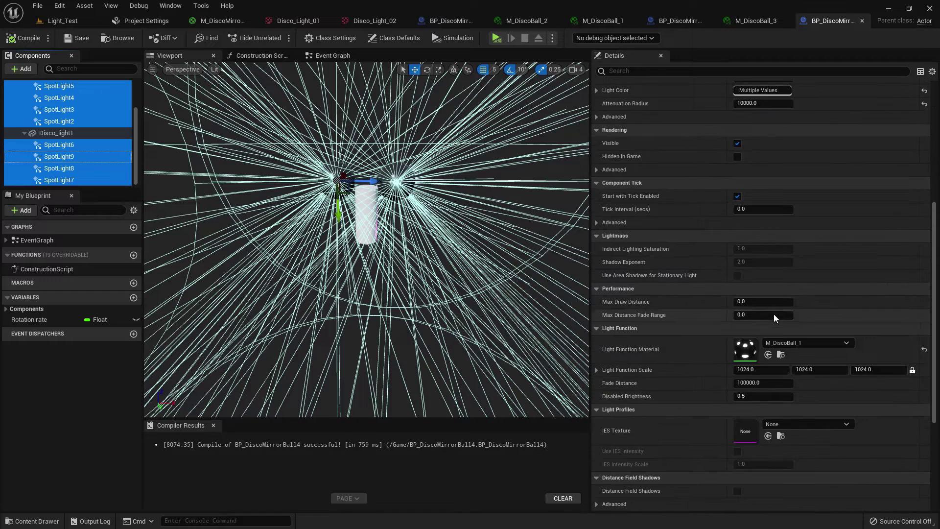
{"action": "left_click", "coordinate": [796, 341]}
{"action": "left_click", "coordinate": [815, 308]}
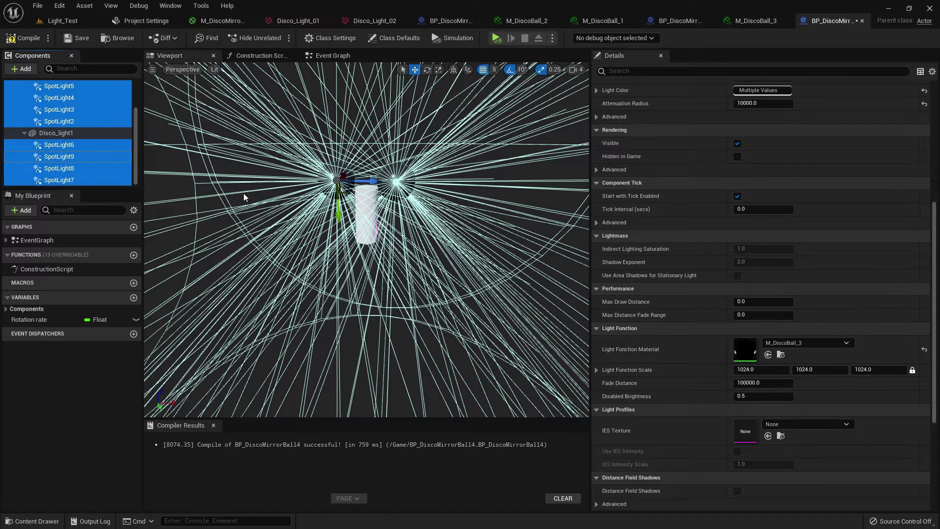
{"action": "left_click", "coordinate": [26, 38]}
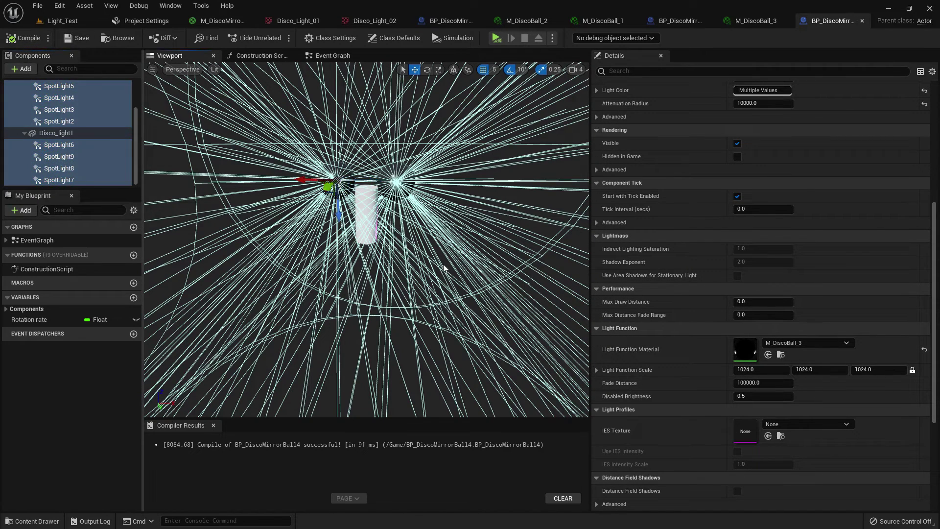
Paste a copy of the Add Local Rotation nodes and chain its execution after the first
{"action": "left_click", "coordinate": [341, 57]}
{"action": "scroll", "coordinate": [360, 181], "scroll_direction": "up", "scroll_amount": 1}
{"action": "scroll", "coordinate": [470, 277], "scroll_direction": "up", "scroll_amount": 1}
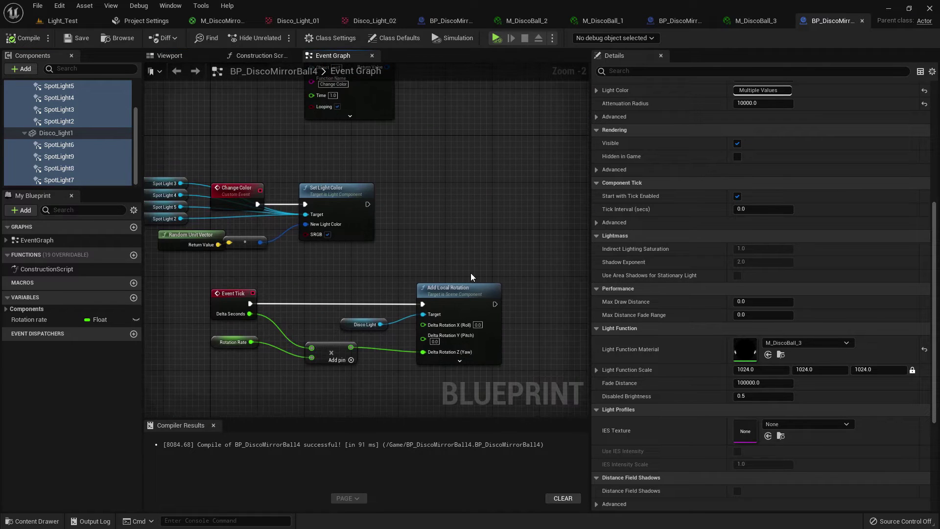
{"action": "scroll", "coordinate": [406, 282], "scroll_direction": "up", "scroll_amount": 1}
{"action": "scroll", "coordinate": [438, 319], "scroll_direction": "up", "scroll_amount": 1}
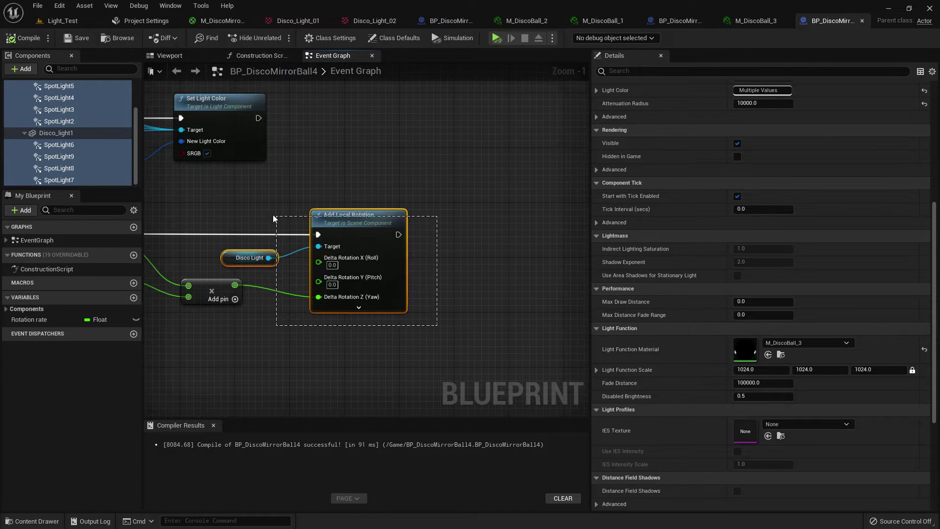
{"action": "left_click_drag", "start_coordinate": [225, 204], "coordinate": [256, 211]}
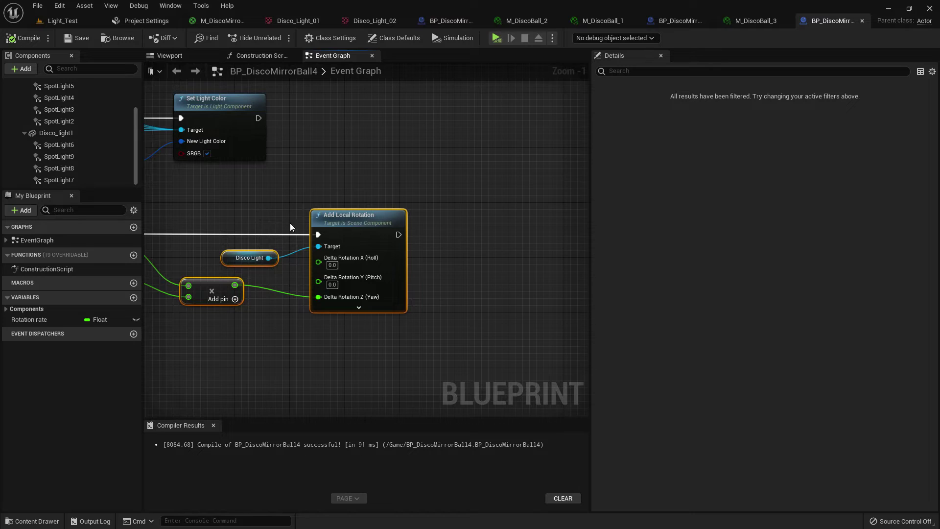
{"action": "right_click_drag", "start_coordinate": [458, 276], "coordinate": [386, 272]}
{"action": "left_click", "coordinate": [397, 266]}
{"action": "key", "text": "ctrl+v"}
{"action": "mouse_move", "coordinate": [324, 231]}
{"action": "left_mouse_down"}
{"action": "mouse_move", "coordinate": [476, 252]}
{"action": "mouse_move", "coordinate": [517, 231]}
{"action": "left_mouse_up"}
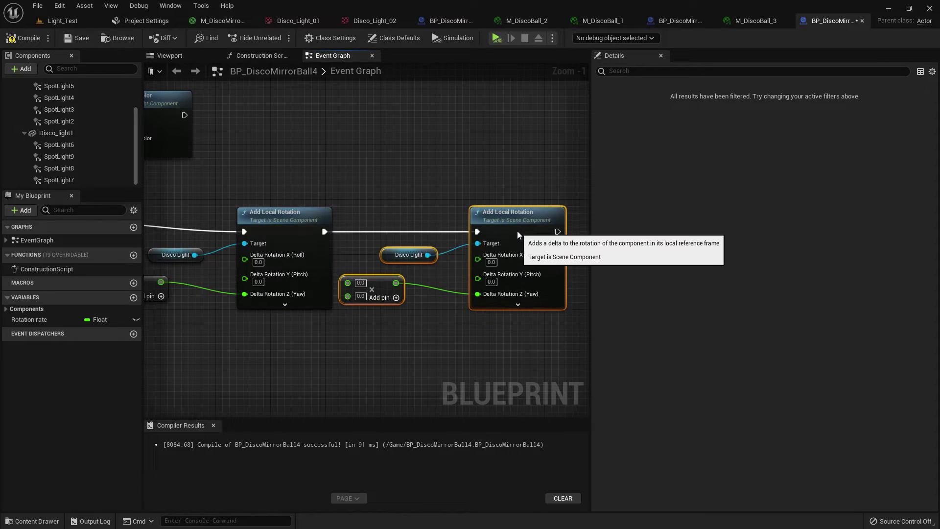
{"action": "right_click_drag", "start_coordinate": [275, 338], "coordinate": [377, 338]}
{"action": "scroll", "coordinate": [376, 338], "scroll_direction": "up", "scroll_amount": 1}
Move the first rate wire to Roll, feed Delta Seconds into the copied multiply, add a Cylinder reference
{"action": "left_click", "coordinate": [357, 311]}
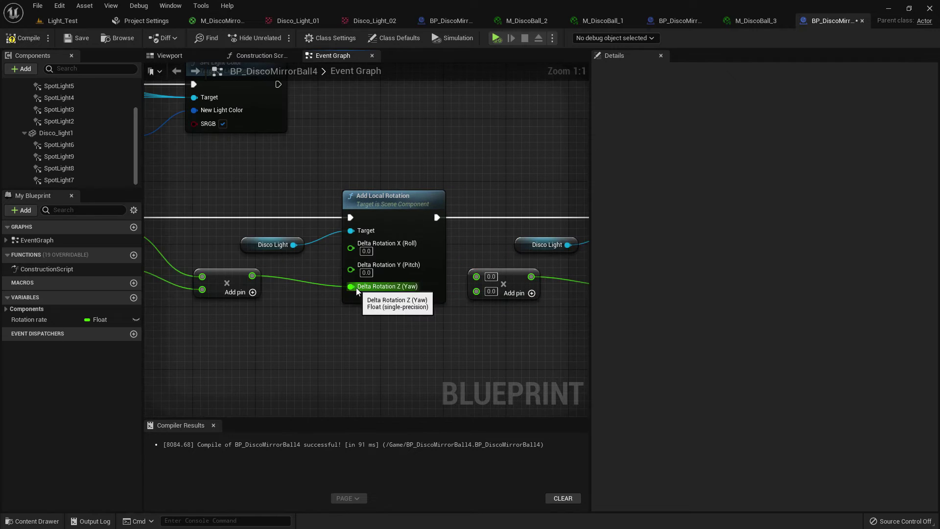
{"action": "left_click_drag", "start_coordinate": [351, 282], "coordinate": [351, 243], "text": "ctrl"}
{"action": "right_click_drag", "start_coordinate": [484, 331], "coordinate": [373, 318]}
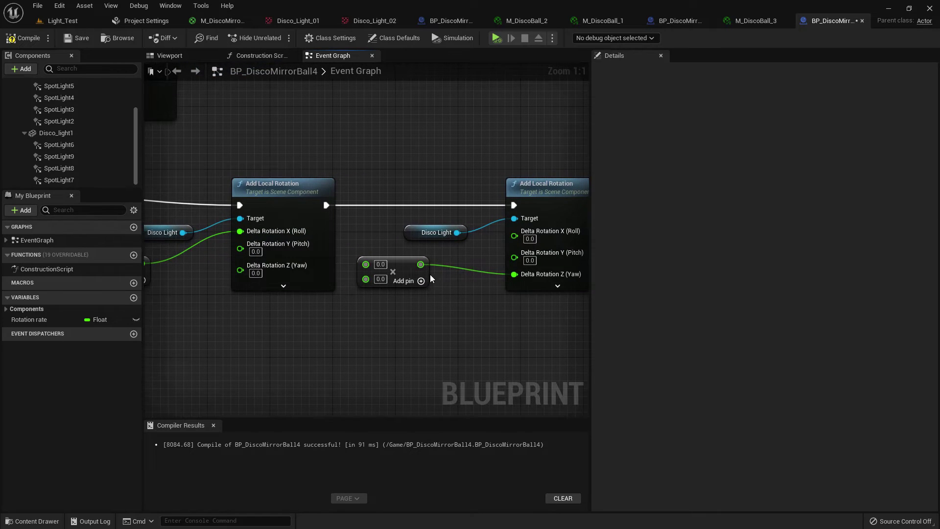
{"action": "right_click_drag", "start_coordinate": [253, 258], "coordinate": [463, 281]}
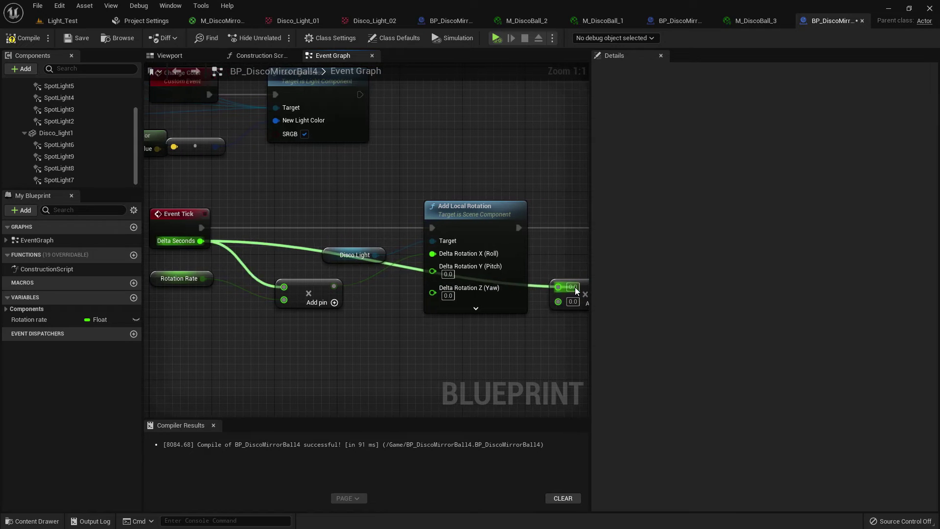
{"action": "left_click_drag", "start_coordinate": [219, 241], "coordinate": [574, 286]}
{"action": "right_click_drag", "start_coordinate": [539, 333], "coordinate": [409, 346]}
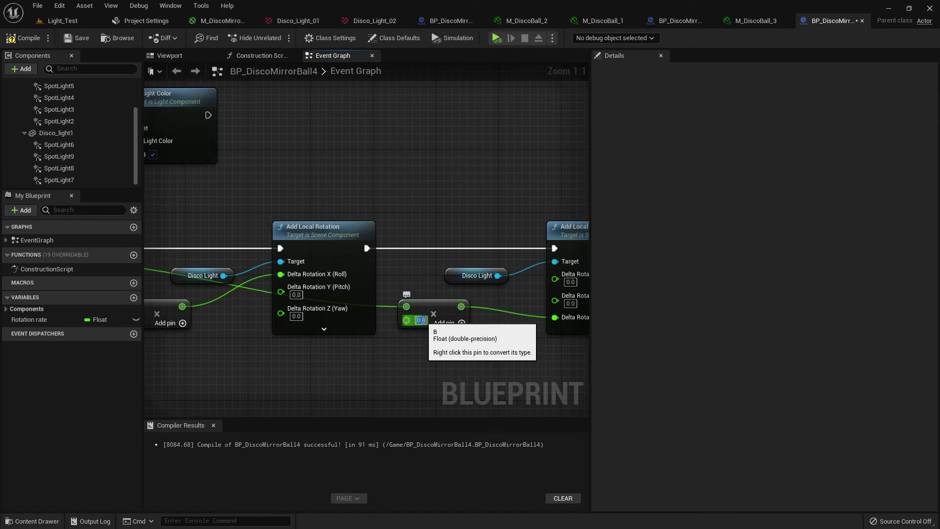
{"action": "scroll", "coordinate": [447, 258], "scroll_direction": "down", "scroll_amount": 1}
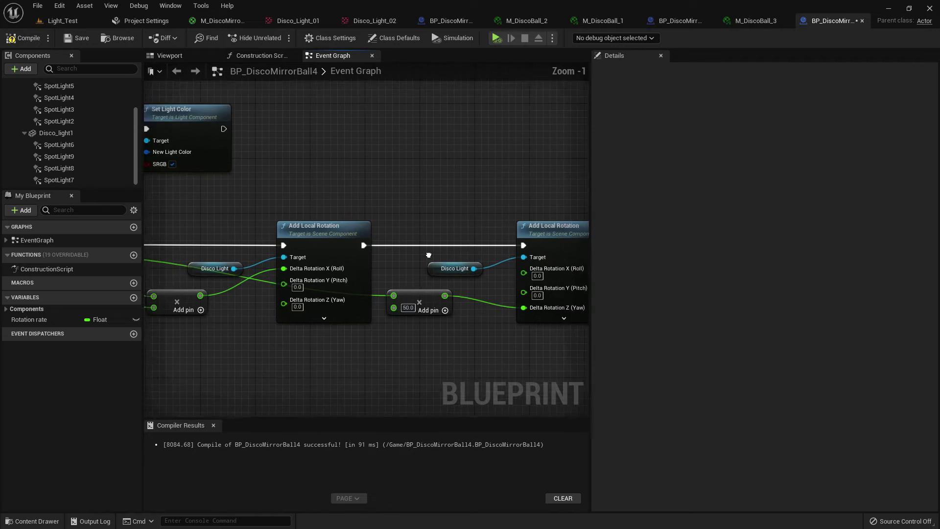
{"action": "scroll", "coordinate": [95, 115], "scroll_direction": "up", "scroll_amount": 2}
{"action": "left_click_drag", "start_coordinate": [52, 108], "coordinate": [363, 248]}
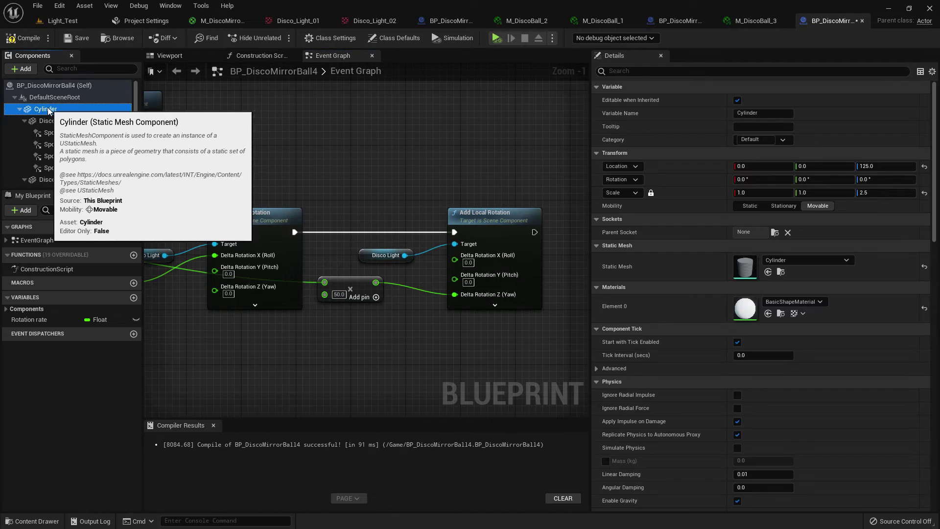
Check the left sphere and cylinder in the 3D preview with the rotate tool
{"action": "left_click", "coordinate": [170, 55]}
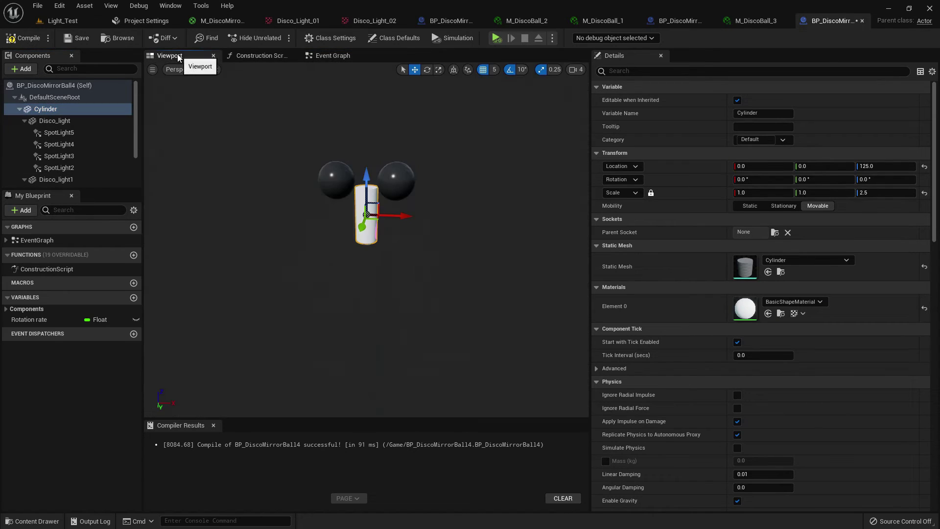
{"action": "left_click", "coordinate": [329, 173]}
{"action": "key", "text": "e"}
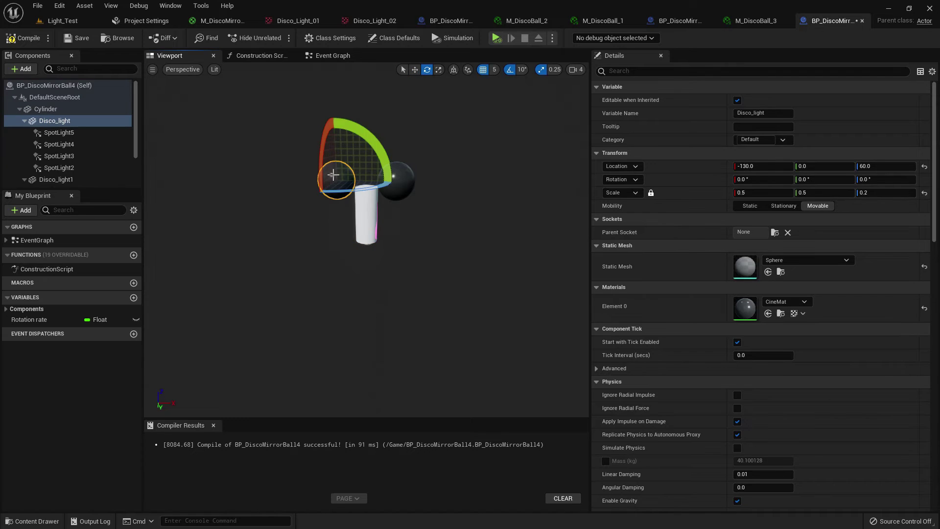
{"action": "left_click", "coordinate": [358, 218]}
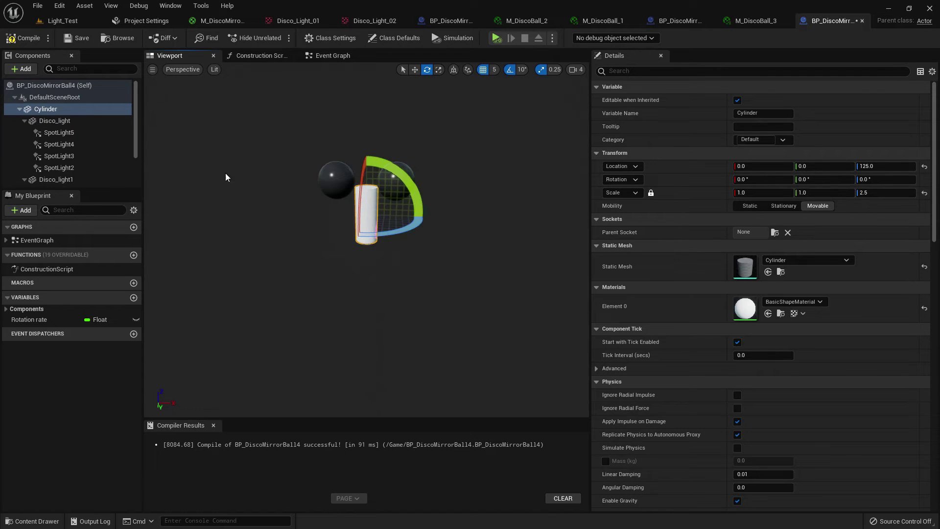
{"action": "left_click", "coordinate": [332, 55]}
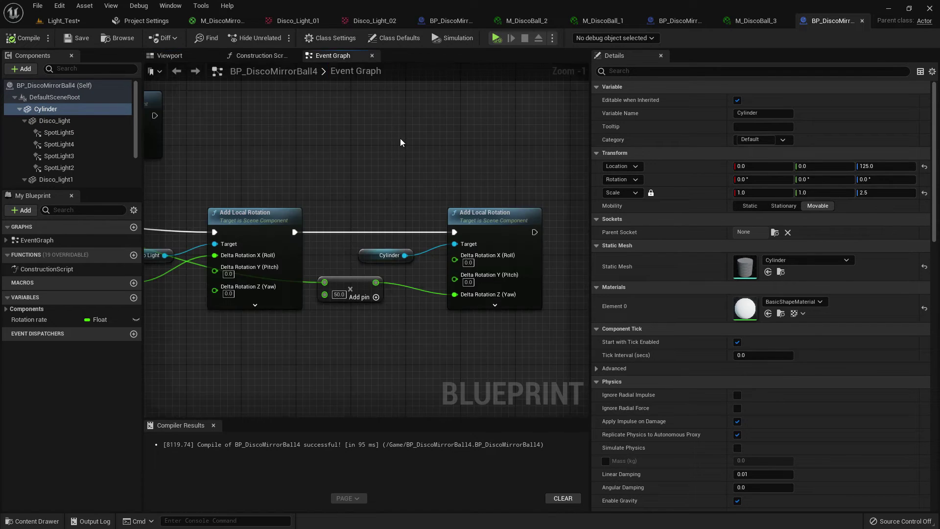
{"action": "scroll", "coordinate": [353, 208], "scroll_direction": "up", "scroll_amount": 1}
{"action": "right_click_drag", "start_coordinate": [353, 208], "coordinate": [412, 236]}
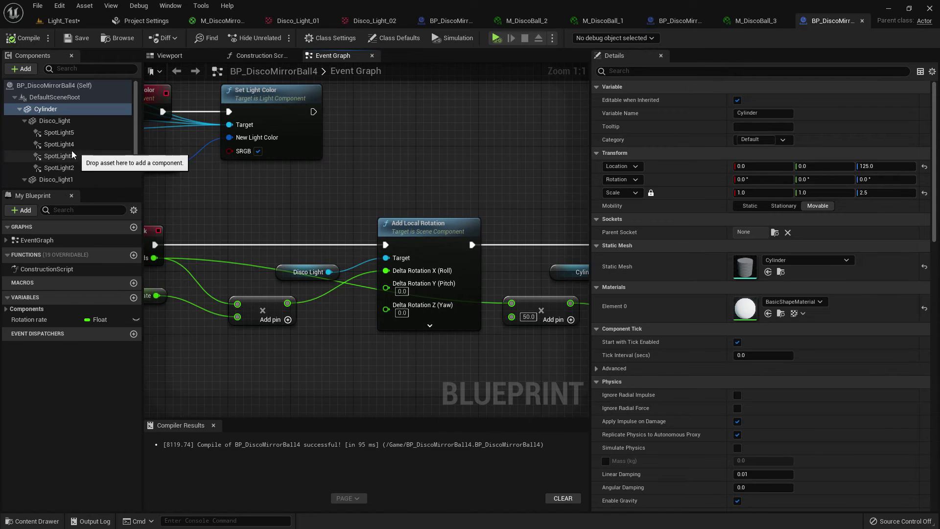
Add a Disco Light 1 reference to the graph and place BP_DiscoMirrorBall4 in Light_Test
{"action": "left_click", "coordinate": [58, 179]}
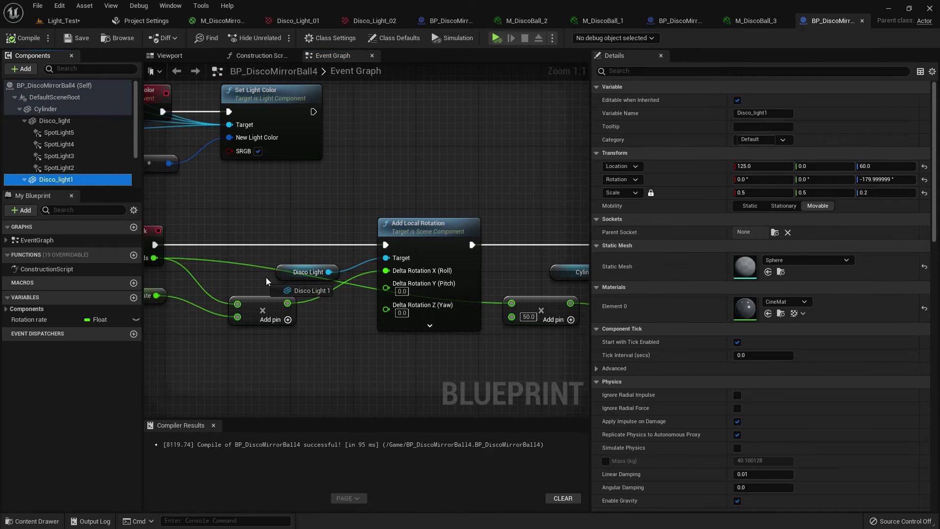
{"action": "mouse_move", "coordinate": [56, 179]}
{"action": "left_mouse_down"}
{"action": "mouse_move", "coordinate": [305, 287]}
{"action": "mouse_move", "coordinate": [382, 267]}
{"action": "mouse_move", "coordinate": [386, 258]}
{"action": "left_mouse_up"}
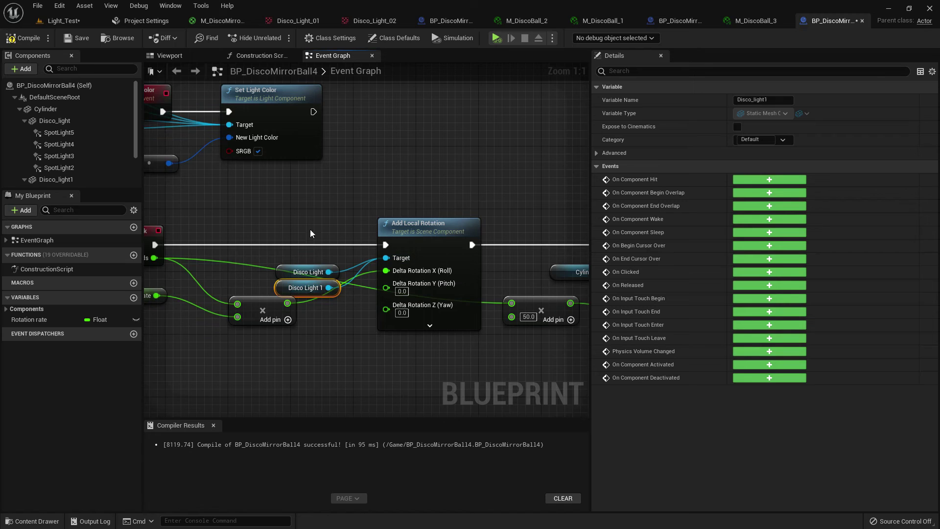
{"action": "left_click", "coordinate": [168, 55]}
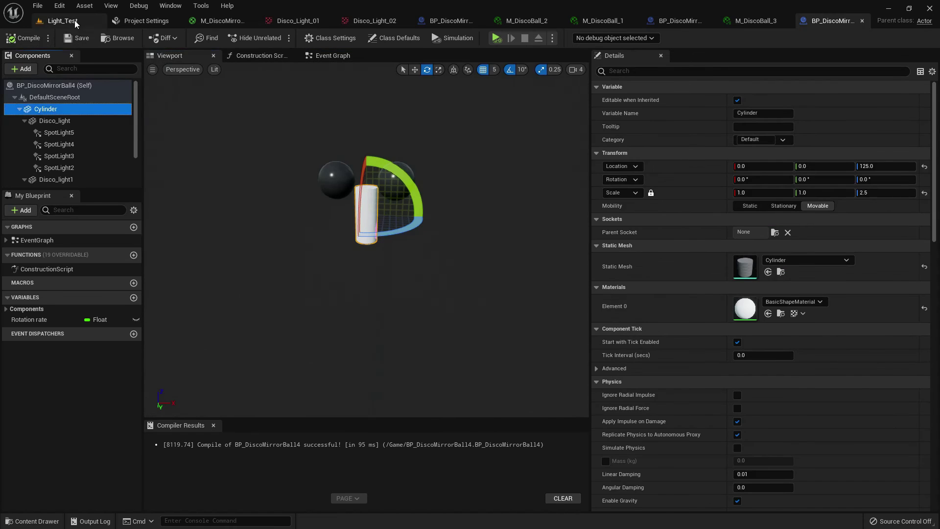
{"action": "left_click", "coordinate": [64, 21]}
{"action": "left_click_drag", "start_coordinate": [527, 408], "coordinate": [373, 181]}
Focus on the new disco ball, preview it fullscreen, and save the Light_Test level
{"action": "key", "text": "f"}
{"action": "left_click", "coordinate": [506, 256]}
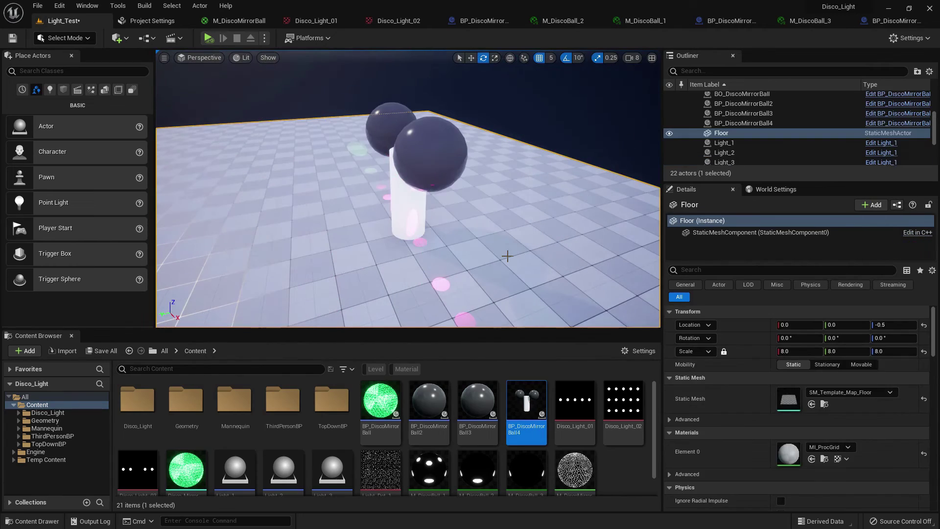
{"action": "key", "text": "F11"}
{"action": "key", "text": "F11"}
{"action": "key", "text": "ctrl+shift+s"}
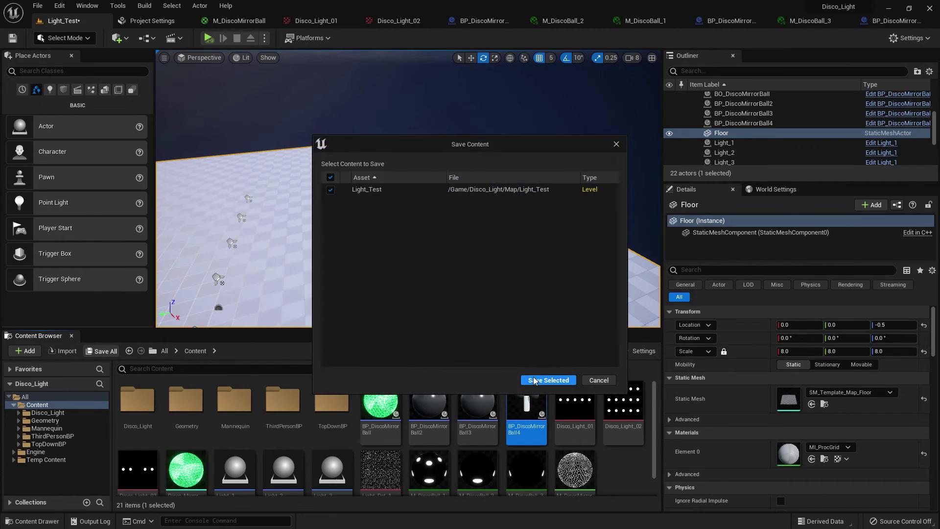
{"action": "left_click", "coordinate": [535, 381]}
{"action": "key", "text": "F11"}
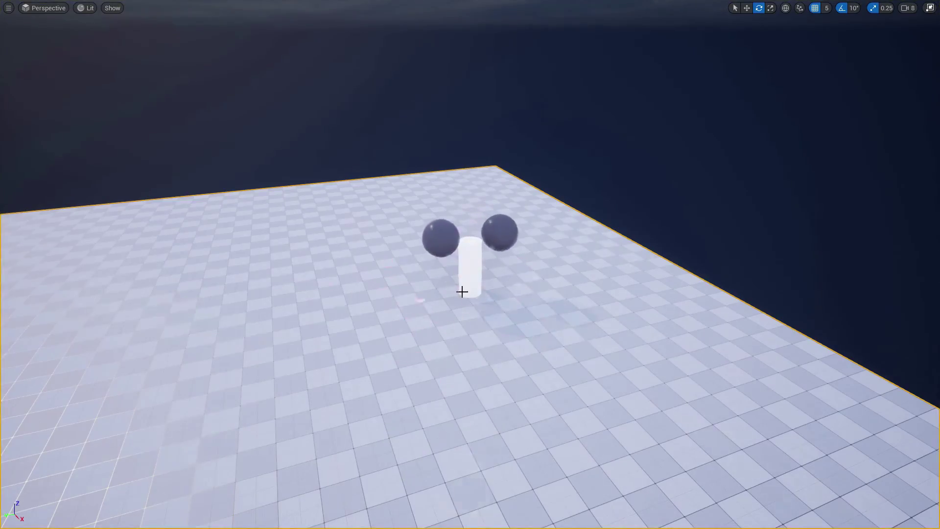
{"action": "scroll", "coordinate": [462, 292], "scroll_direction": "up", "scroll_amount": 2}
Select the disco ball, then the floor, to view the pink and green light spots
{"action": "left_click", "coordinate": [489, 247]}
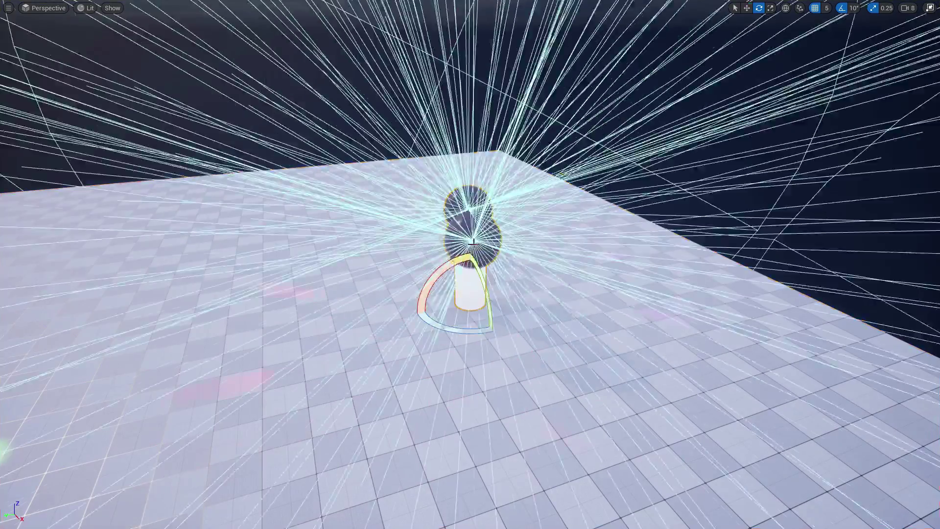
{"action": "key", "text": "Escape"}
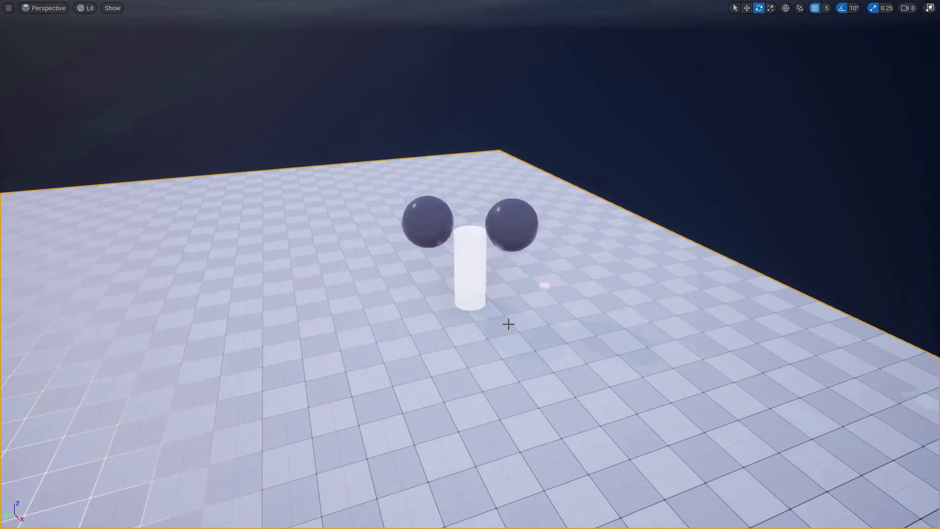
{"action": "left_click", "coordinate": [470, 297]}
{"action": "left_click", "coordinate": [583, 333]}
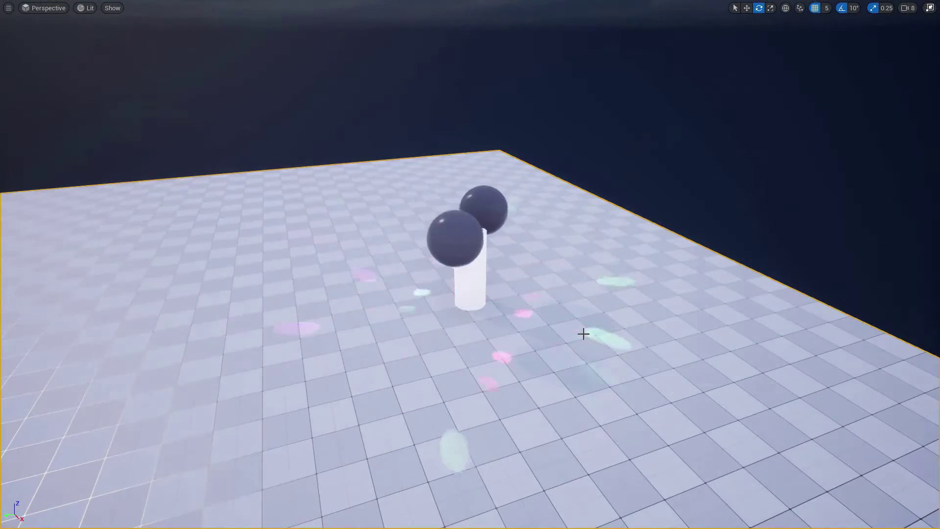